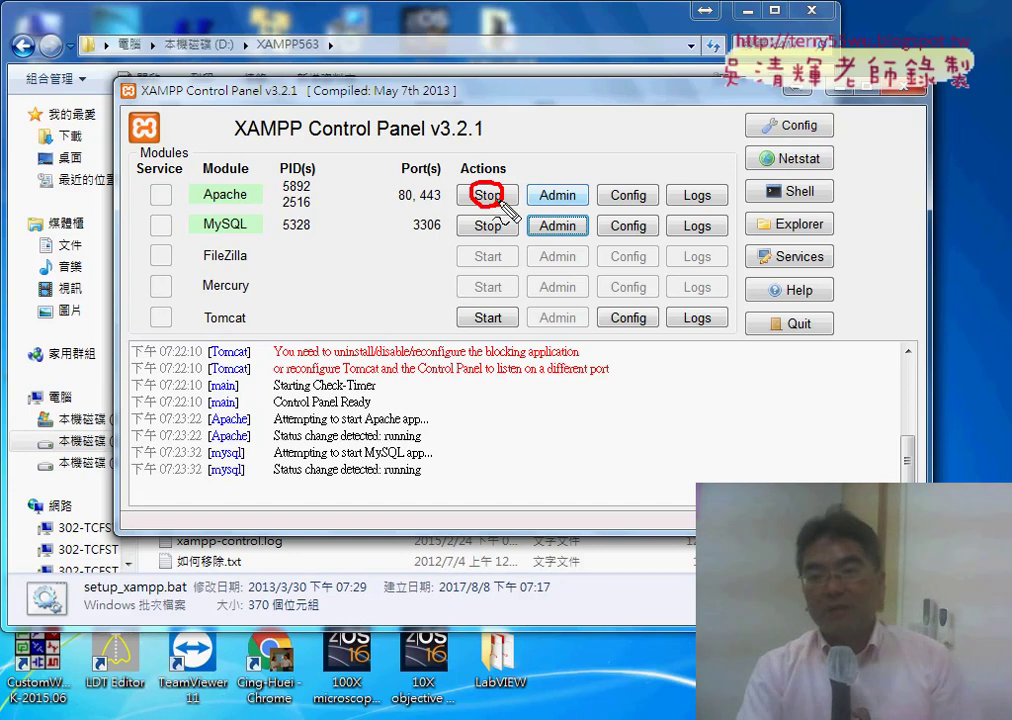
- Open the MySQL Admin page in the browser
left_click_drag(463, 184, 459, 201)
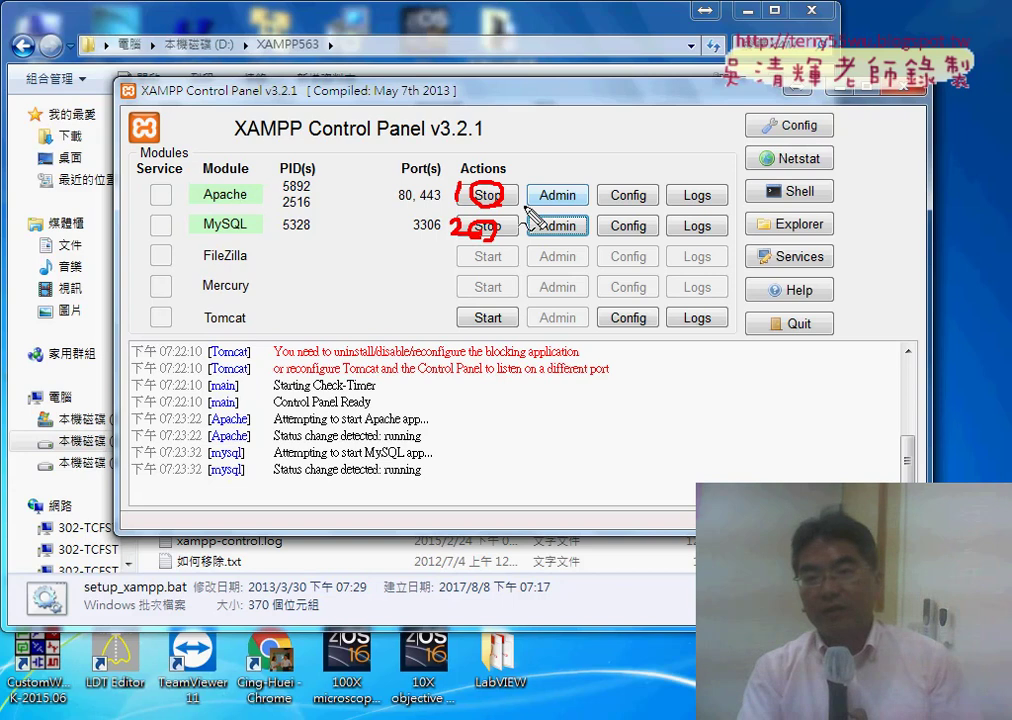
left_click_drag(527, 212, 578, 205)
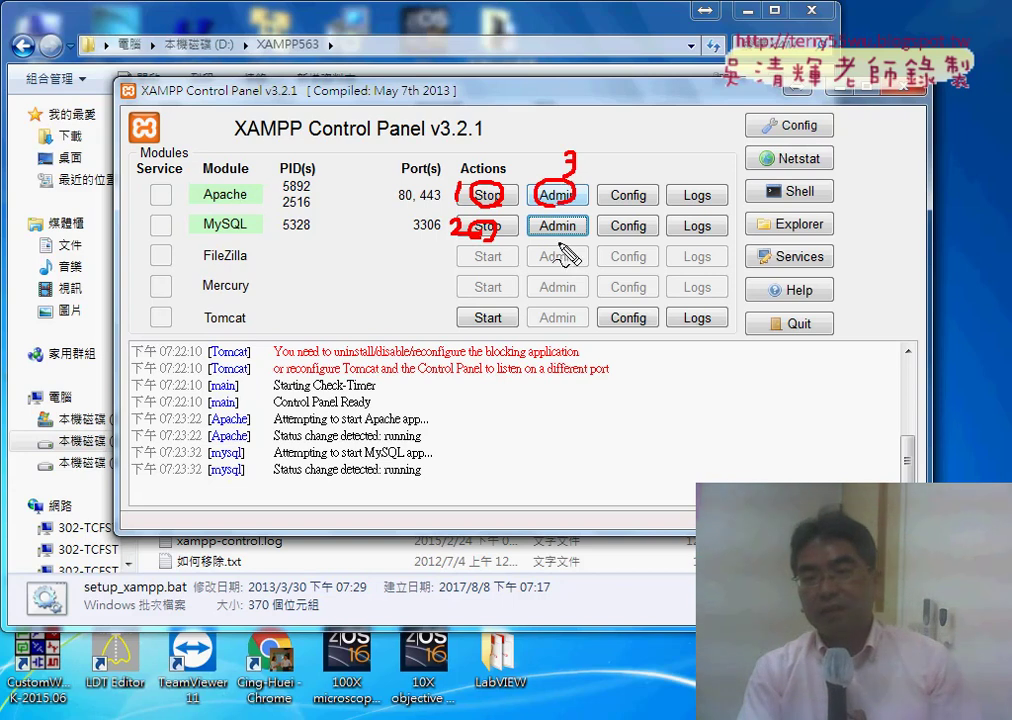
left_click_drag(537, 237, 584, 236)
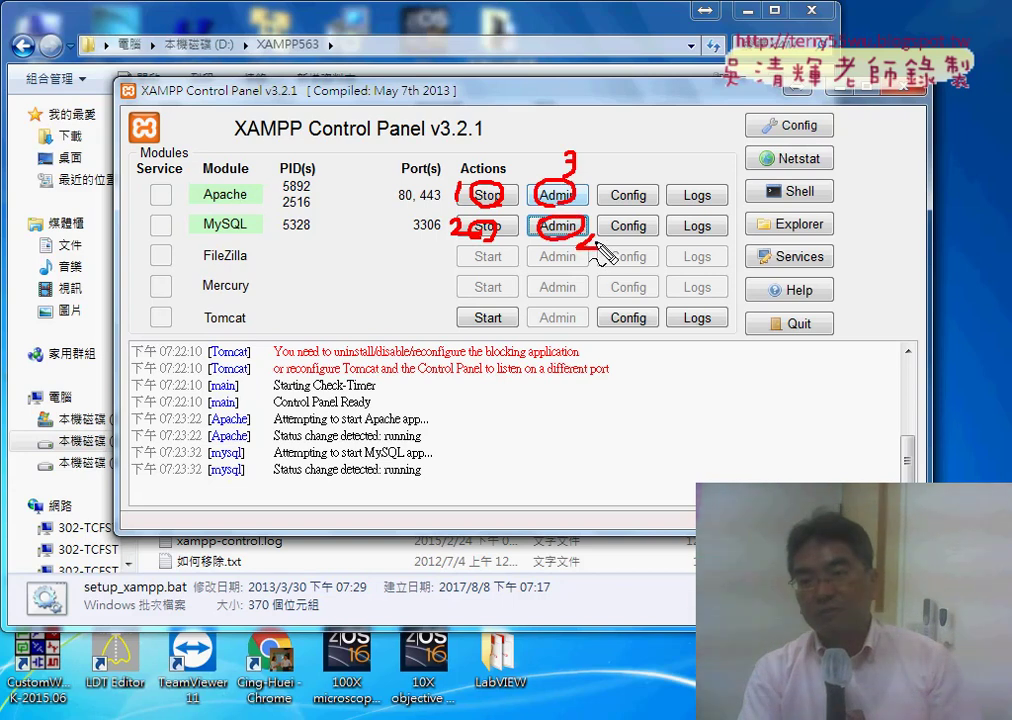
left_click_drag(226, 236, 199, 237)
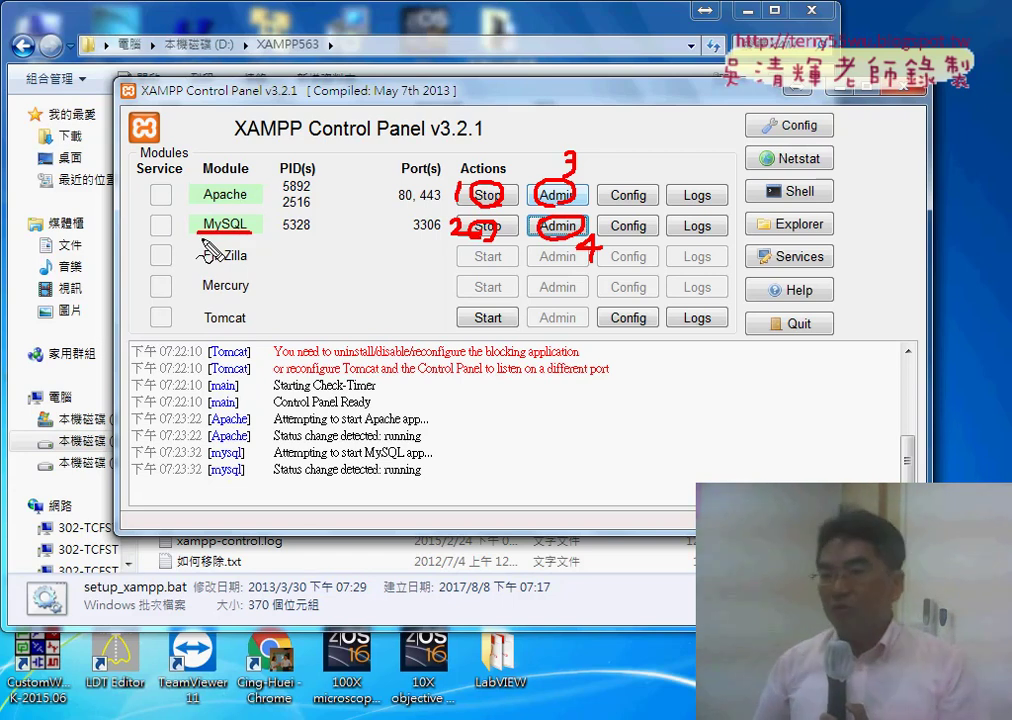
key("Escape")
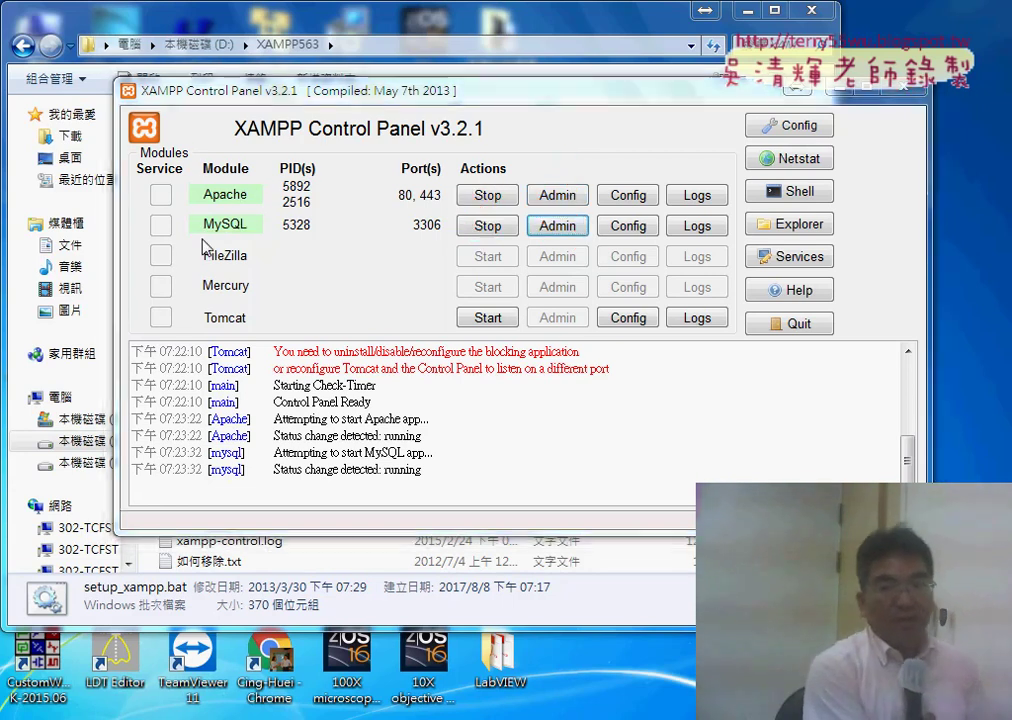
left_click(557, 233)
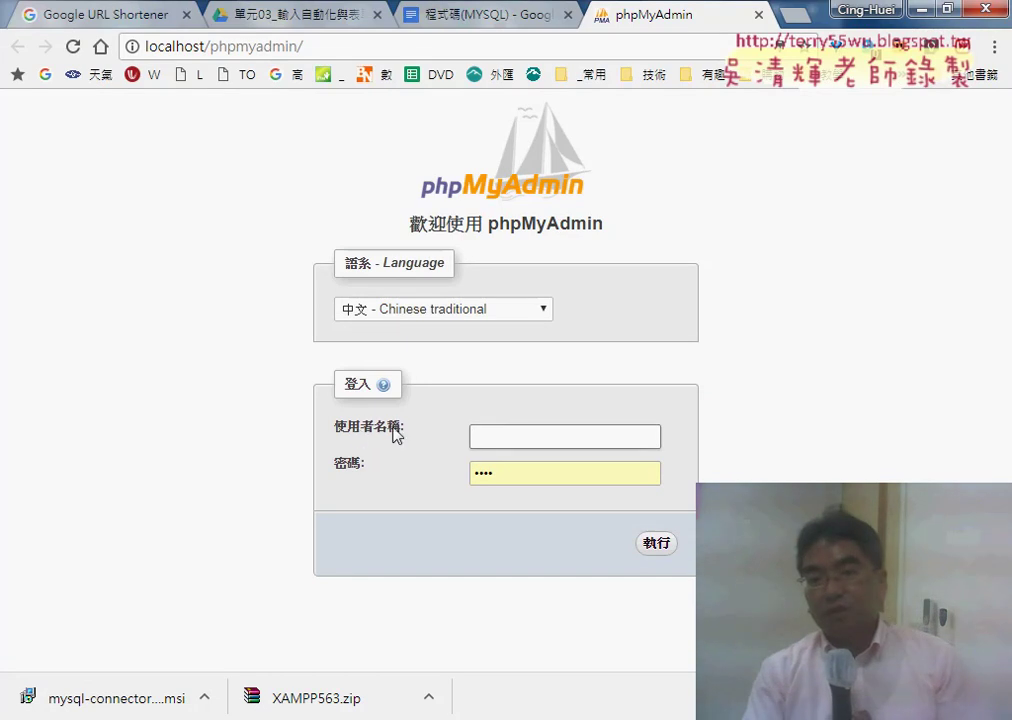
- Log in to phpMyAdmin as root with the account password
left_click_drag(396, 433, 334, 428)
left_click(330, 422)
triple_click(340, 432)
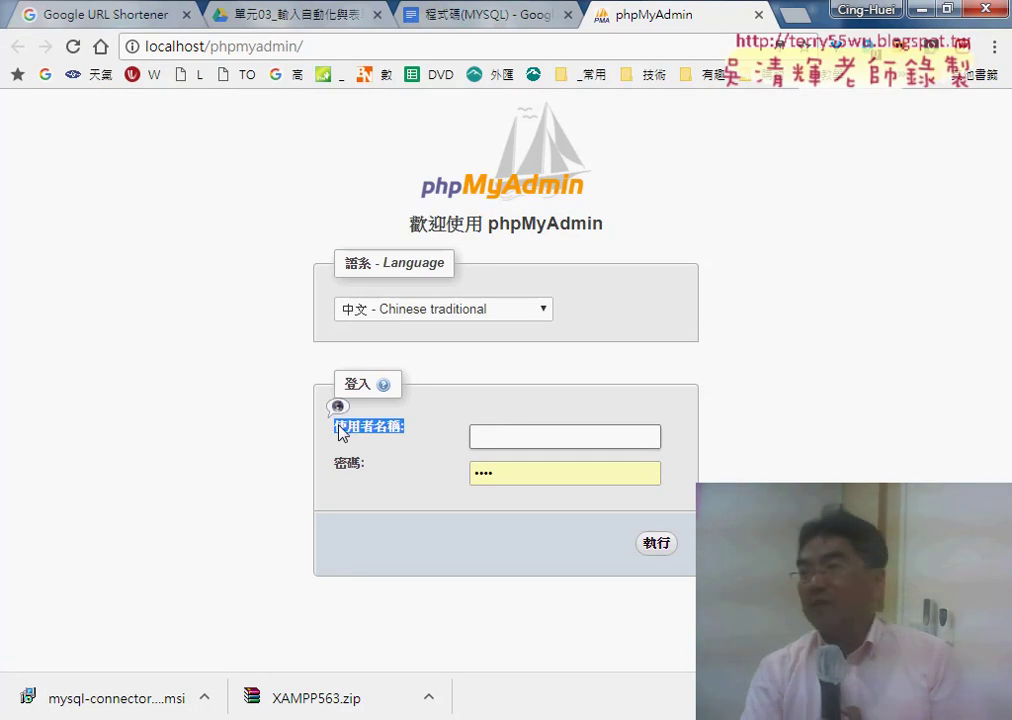
left_click(494, 433)
type("r")
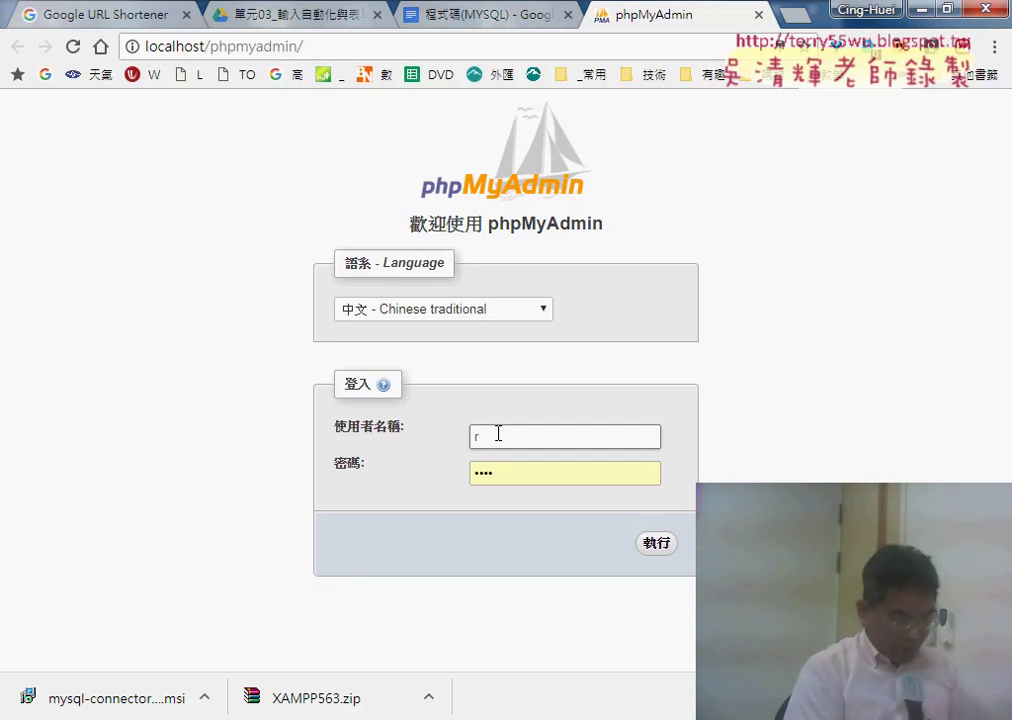
type("oot")
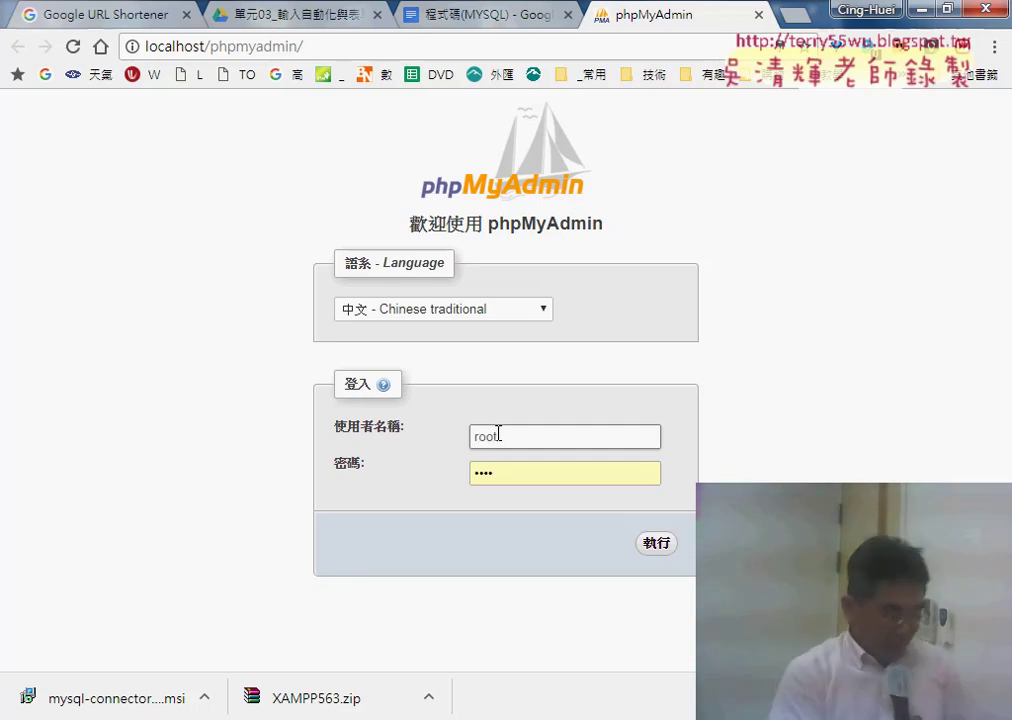
key("Tab")
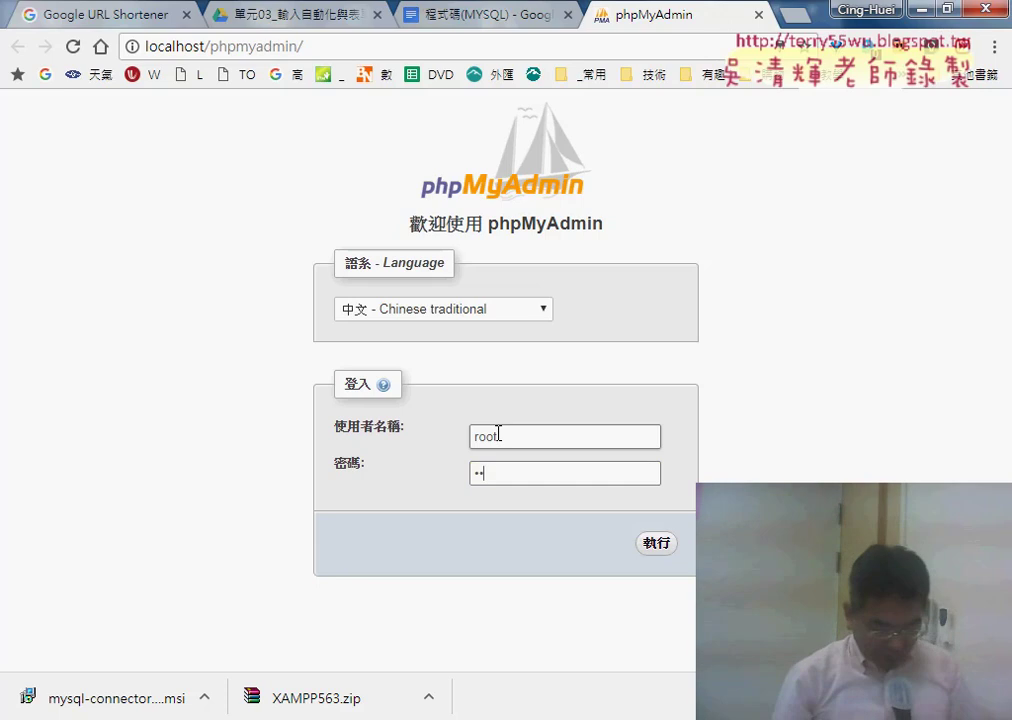
type("ot")
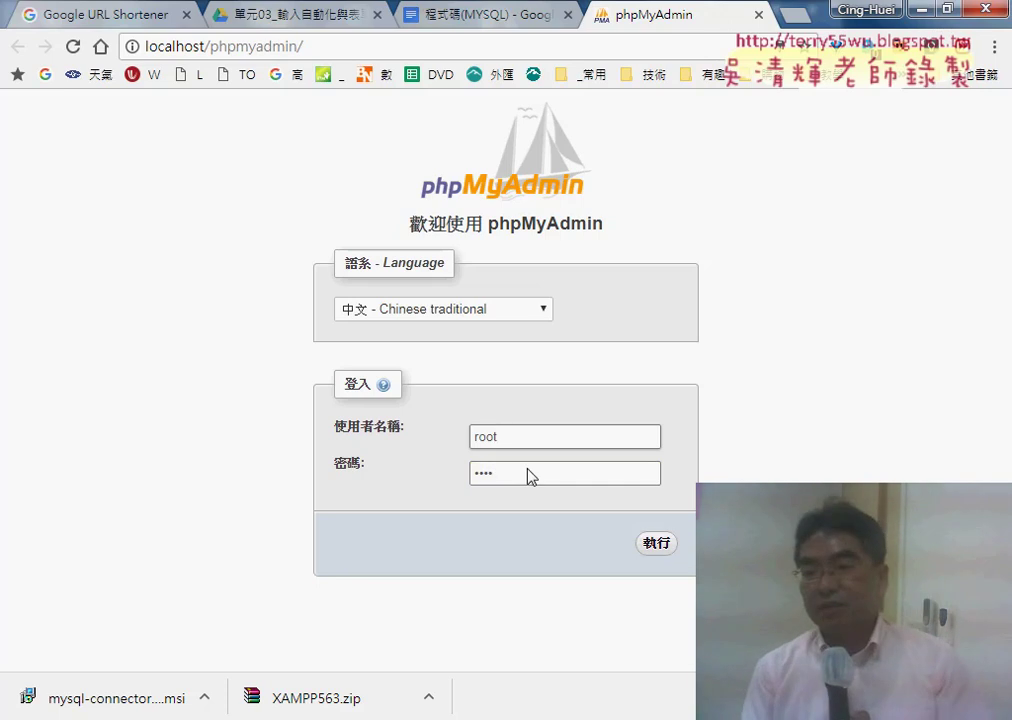
left_click(658, 544)
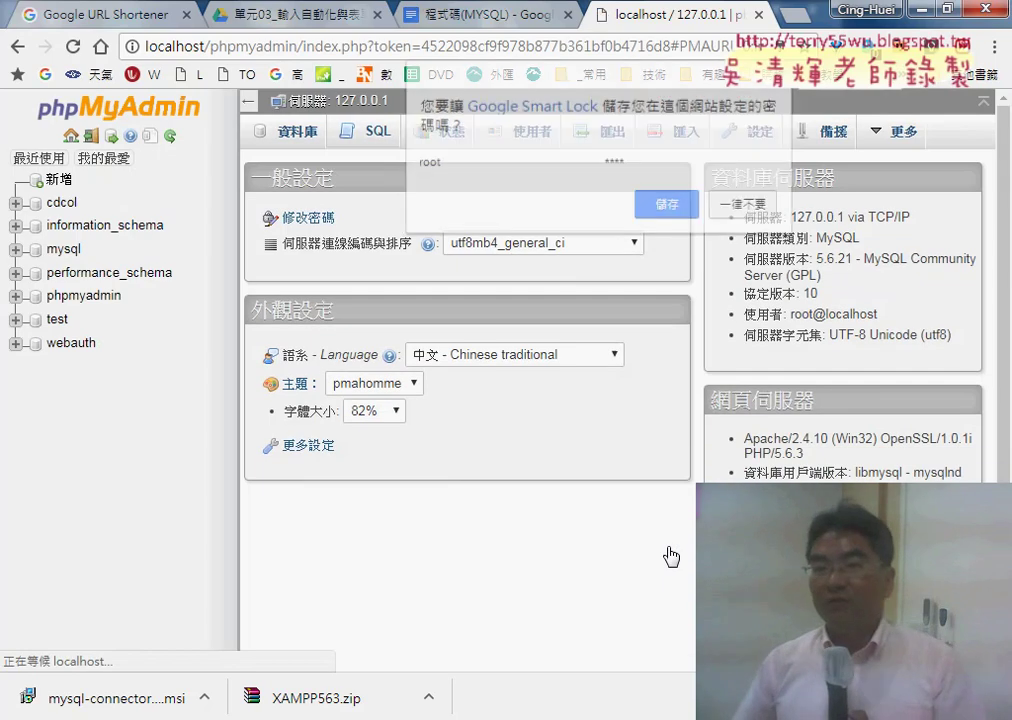
- Let the browser save the login password, then return to the phpMyAdmin server home page
left_click(668, 206)
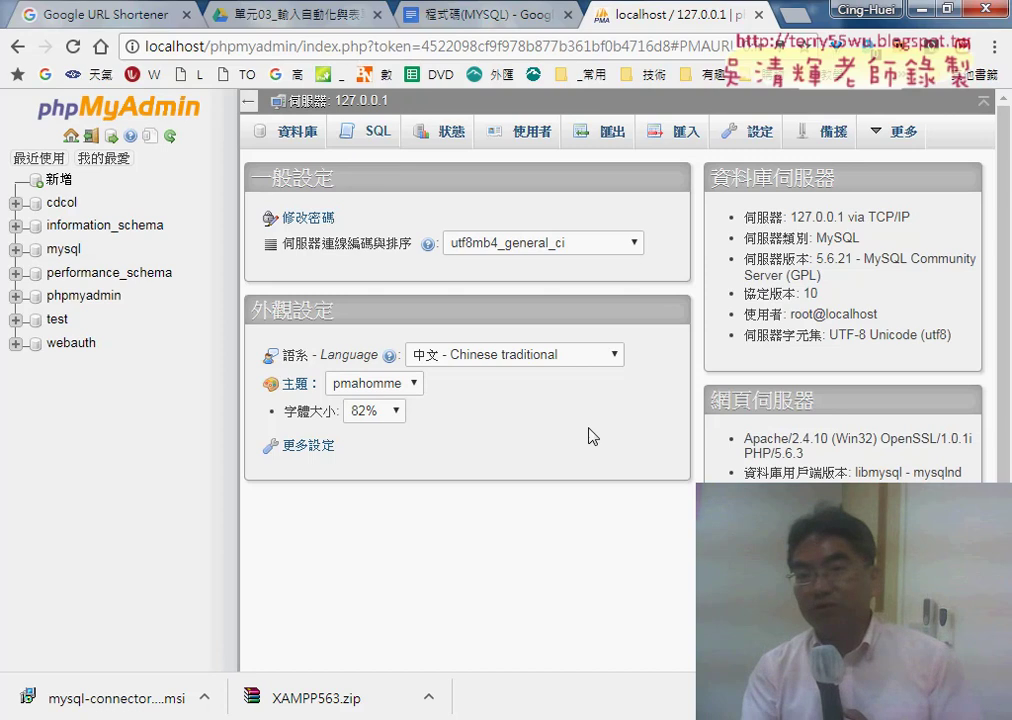
left_click(72, 139)
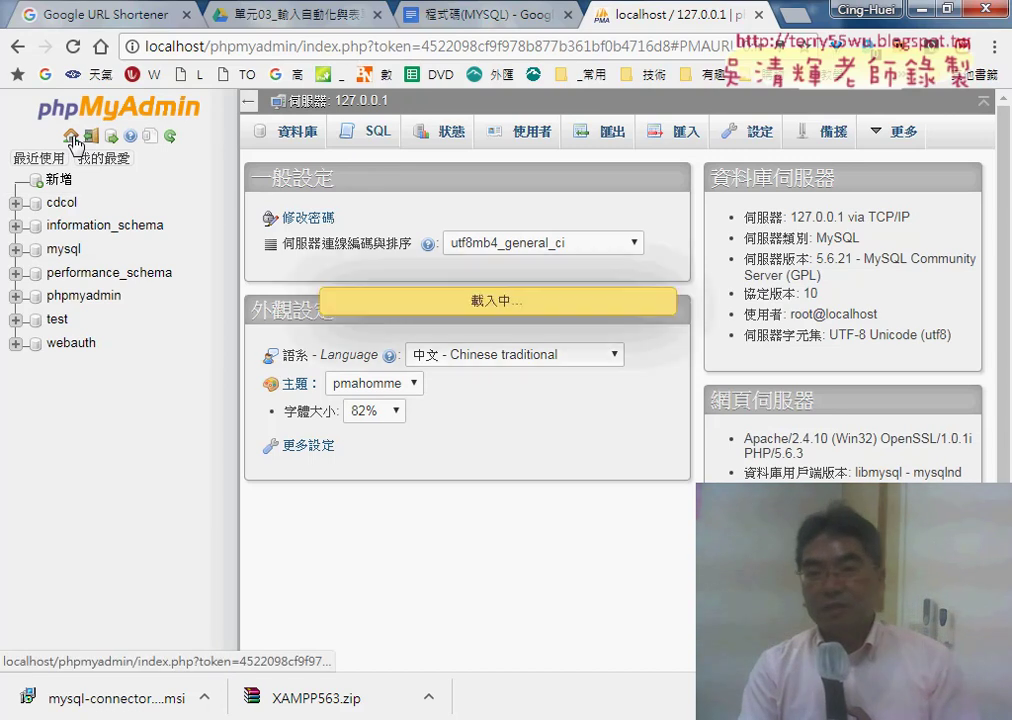
- On the Databases page, pick utf8_unicode_ci as the collation for a new database
left_click(291, 135)
left_click(305, 279)
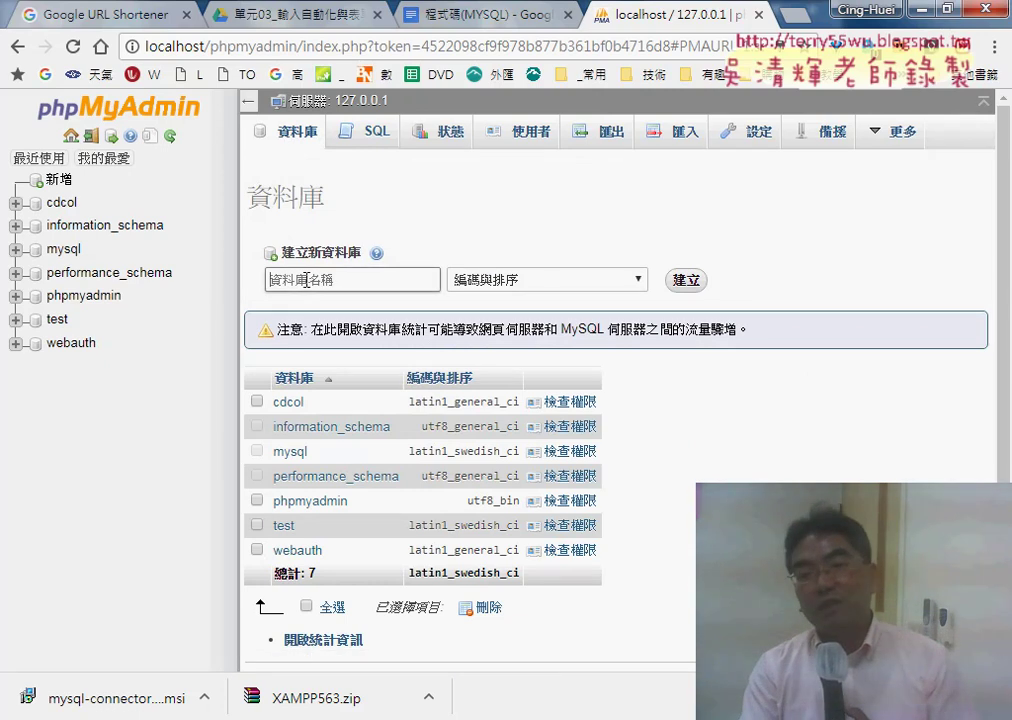
left_click(533, 283)
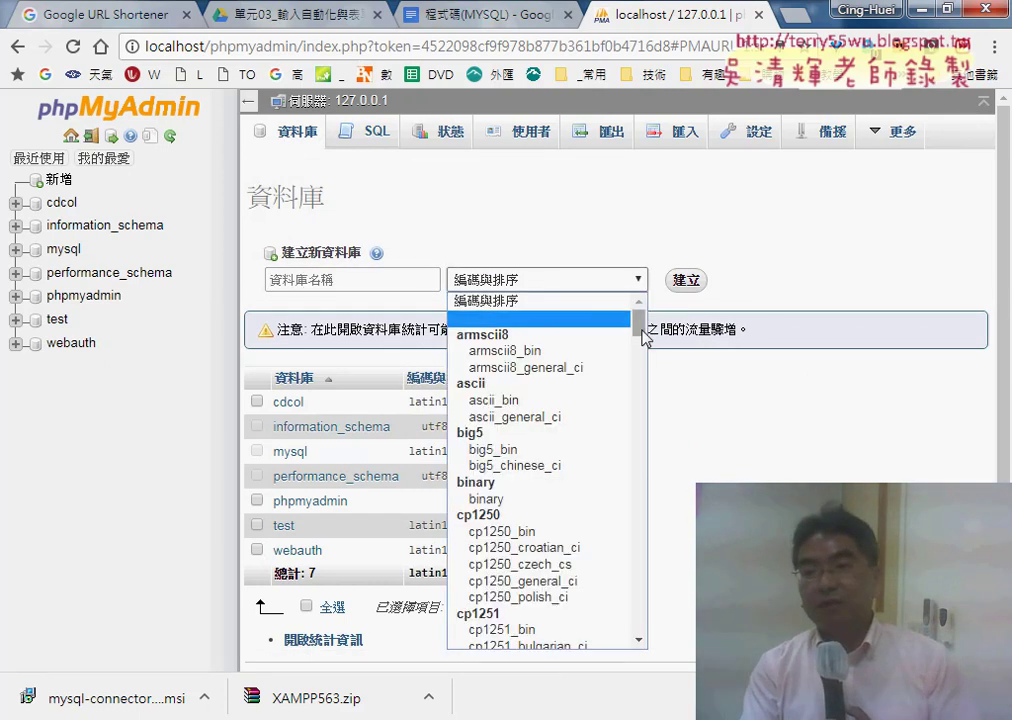
mouse_move(642, 330)
left_mouse_down()
mouse_move(638, 640)
mouse_move(641, 611)
left_mouse_up()
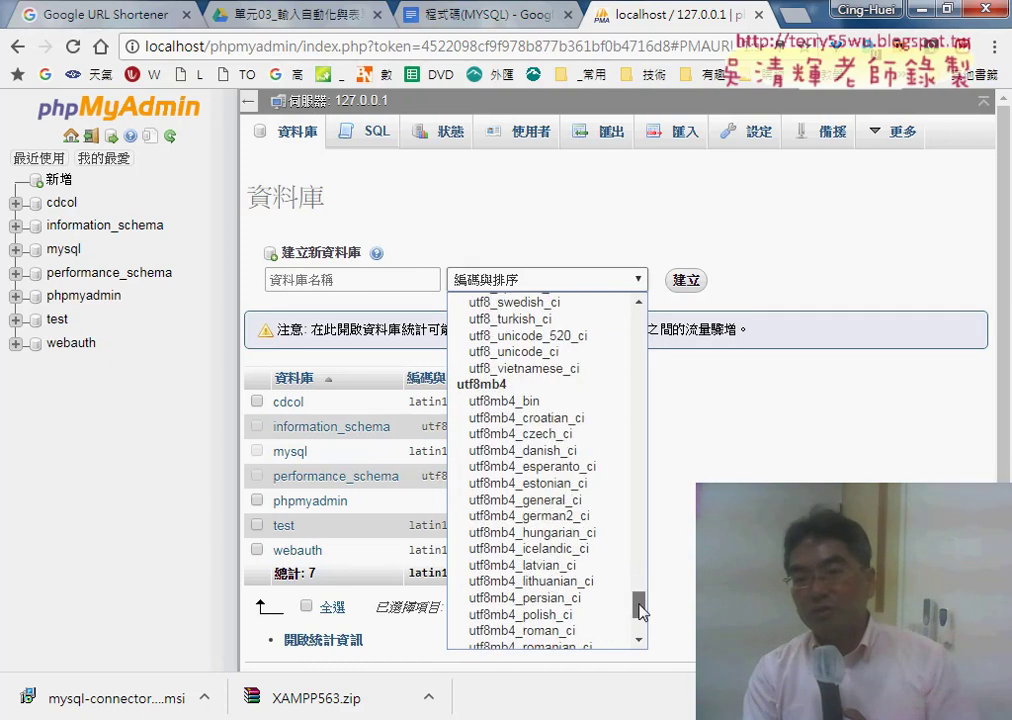
left_click(526, 352)
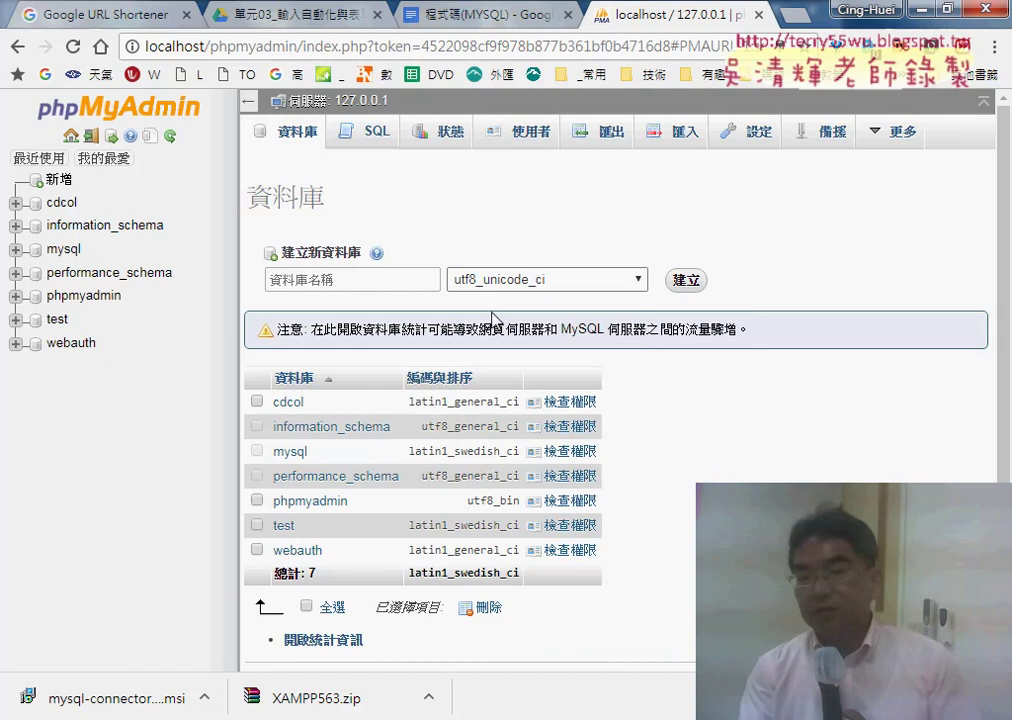
left_click(299, 279)
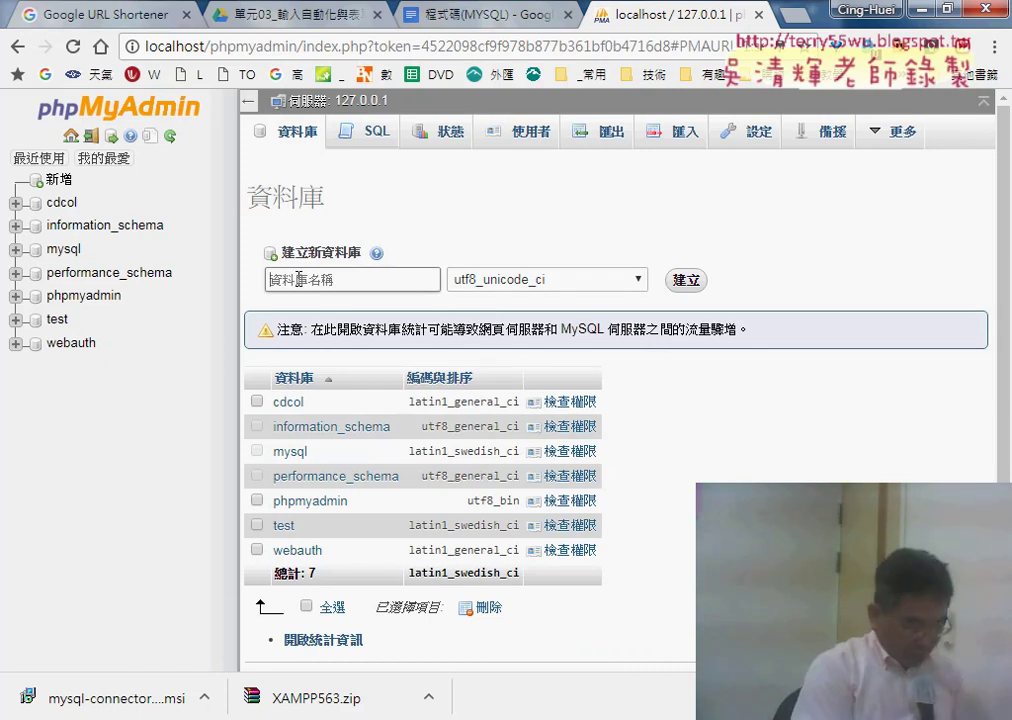
- Enter 問題2 as the new database name
type("問")
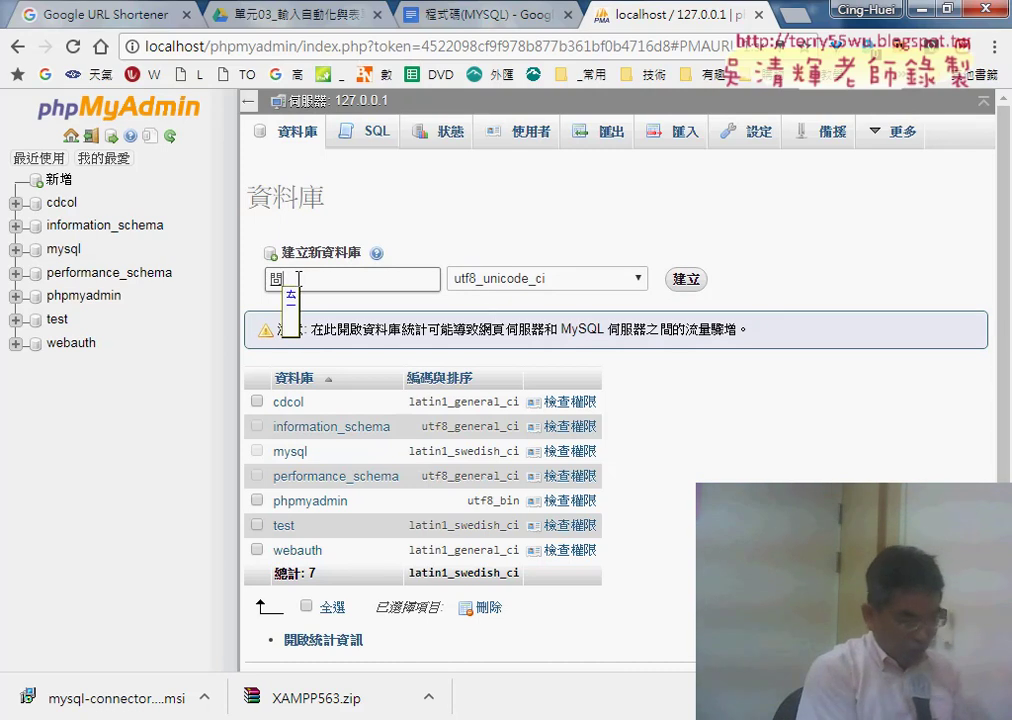
type("題2")
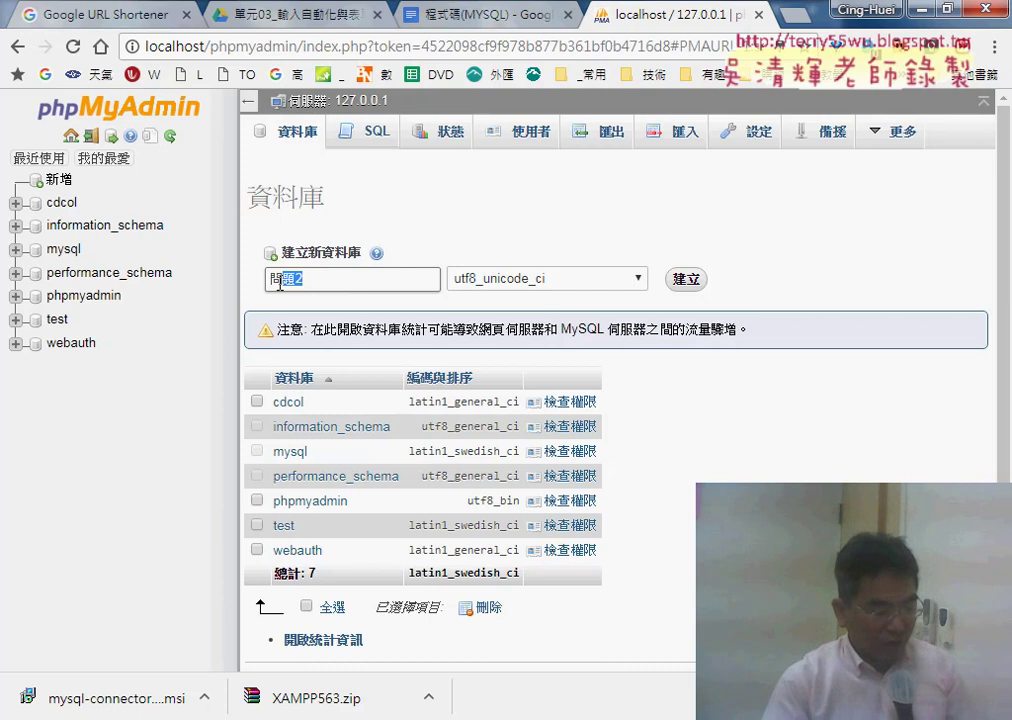
left_click_drag(279, 285, 267, 284)
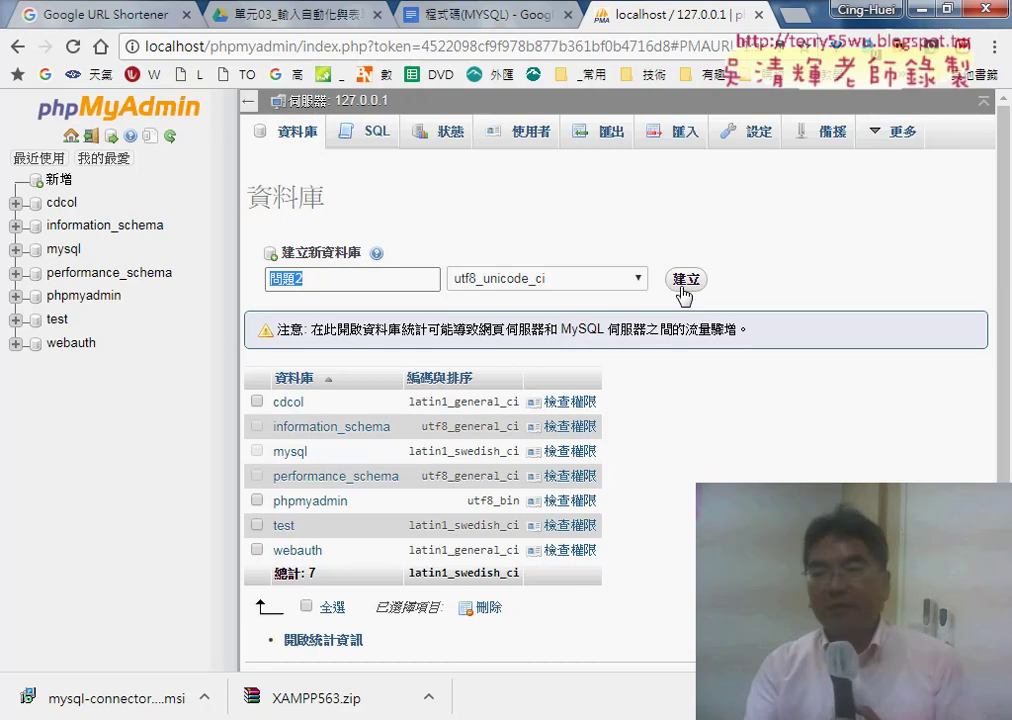
- Create database 問題2, which now appears in the sidebar among eight databases
left_click(684, 288)
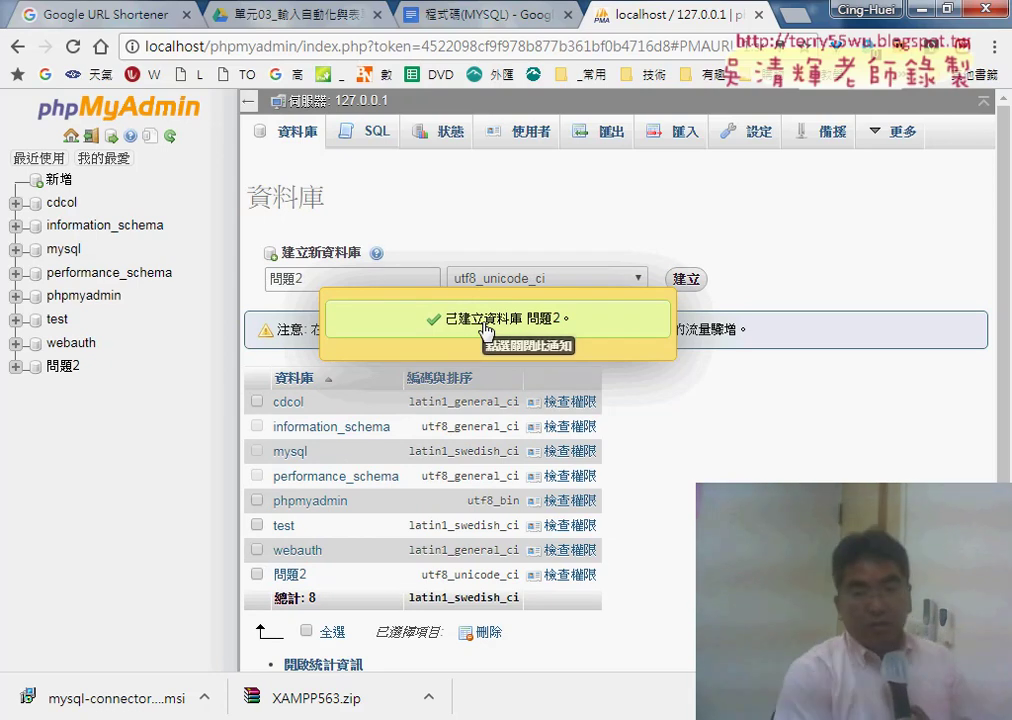
mouse_move(262, 287)
left_mouse_down()
mouse_move(295, 300)
mouse_move(80, 380)
mouse_move(106, 386)
left_mouse_up()
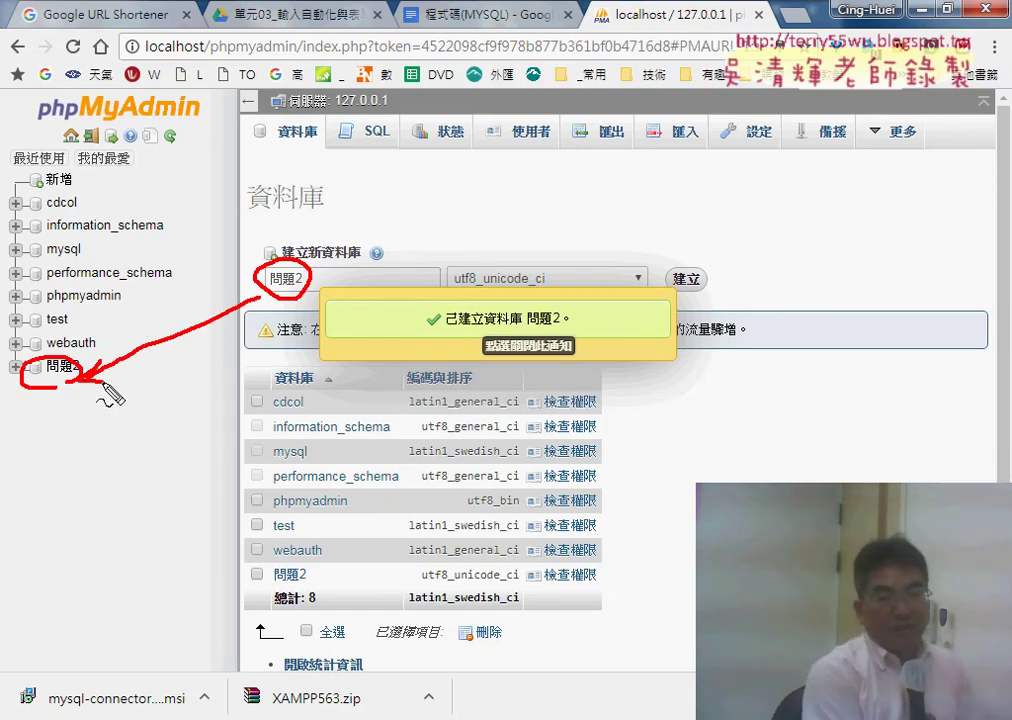
key("Escape")
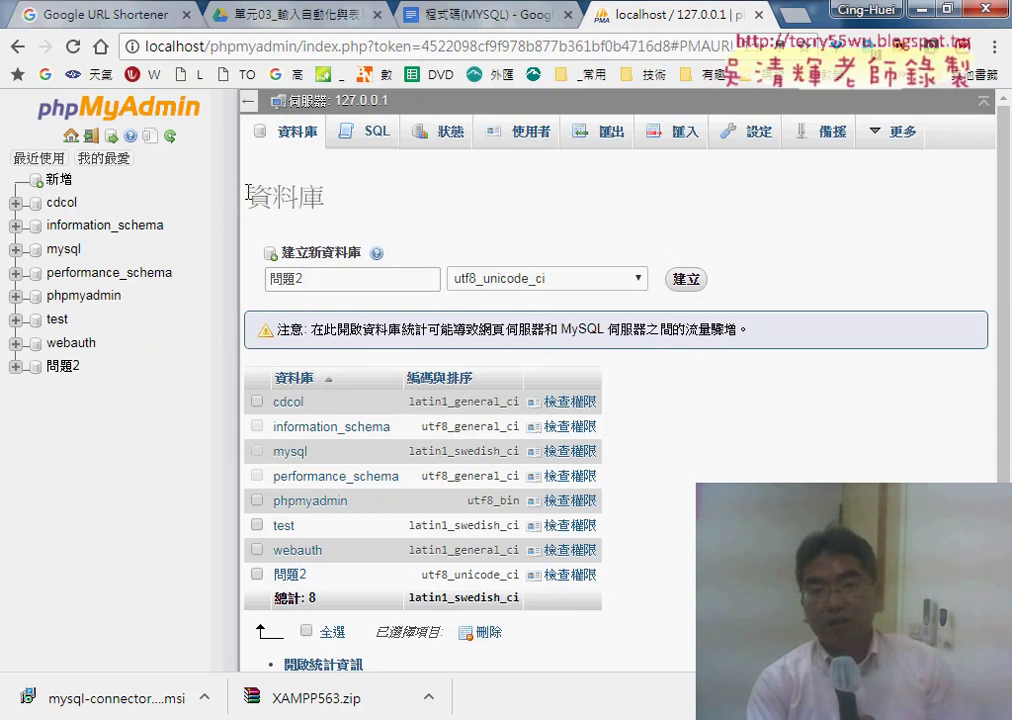
left_click_drag(248, 192, 313, 207)
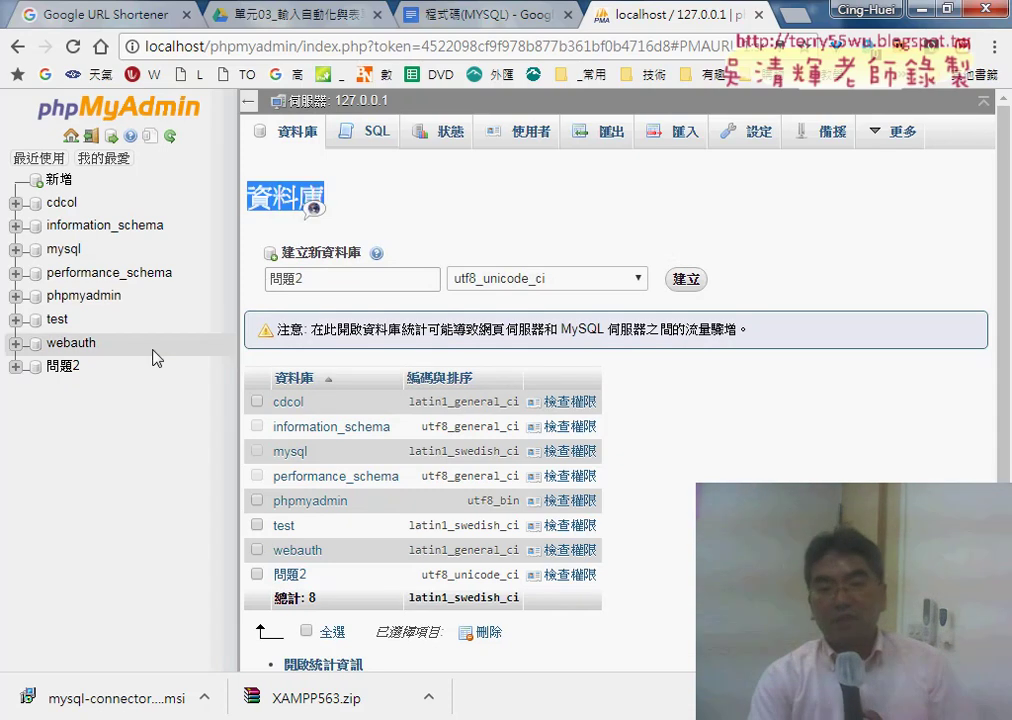
- Open the empty 問題2 database, then bring the Google Docs MySQL notes to the front
left_click(62, 367)
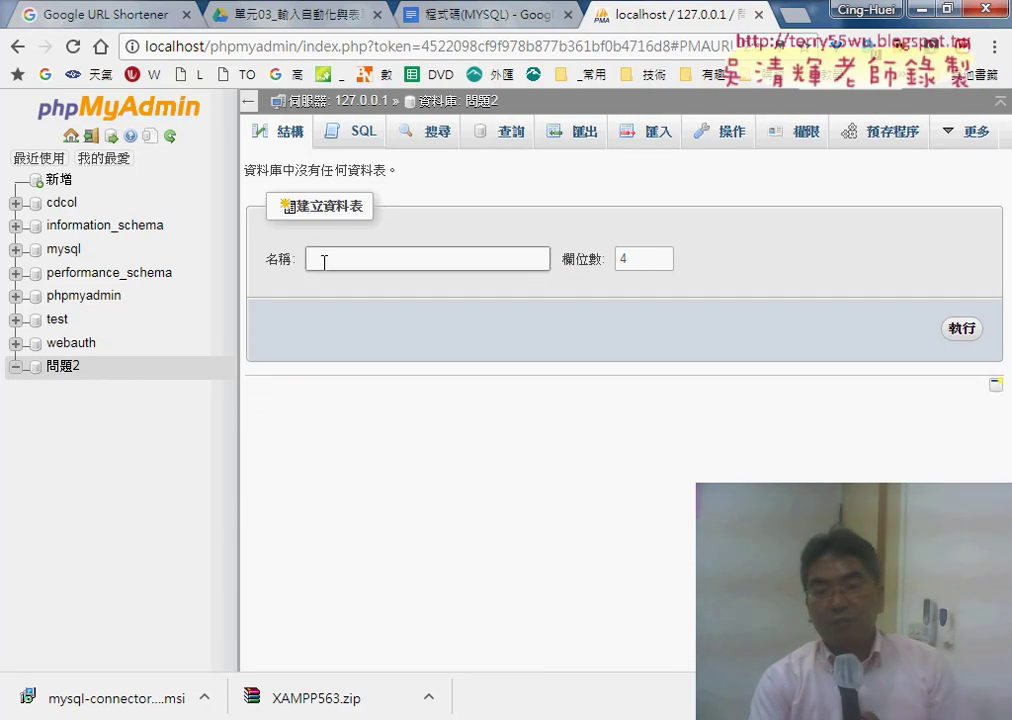
left_click(382, 260)
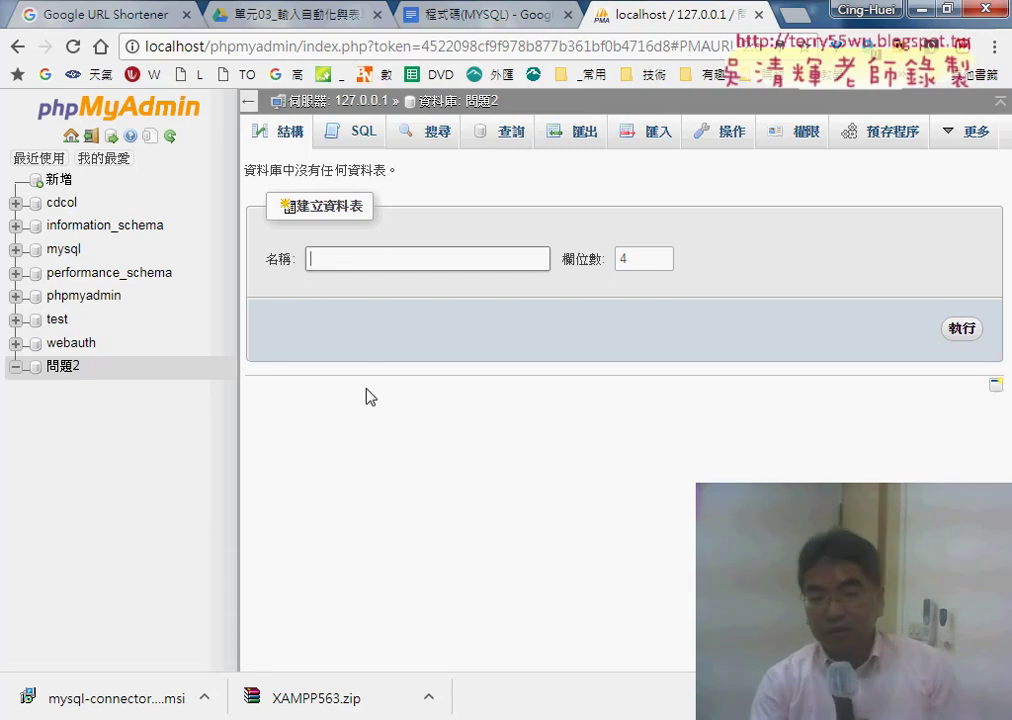
mouse_move(455, 715)
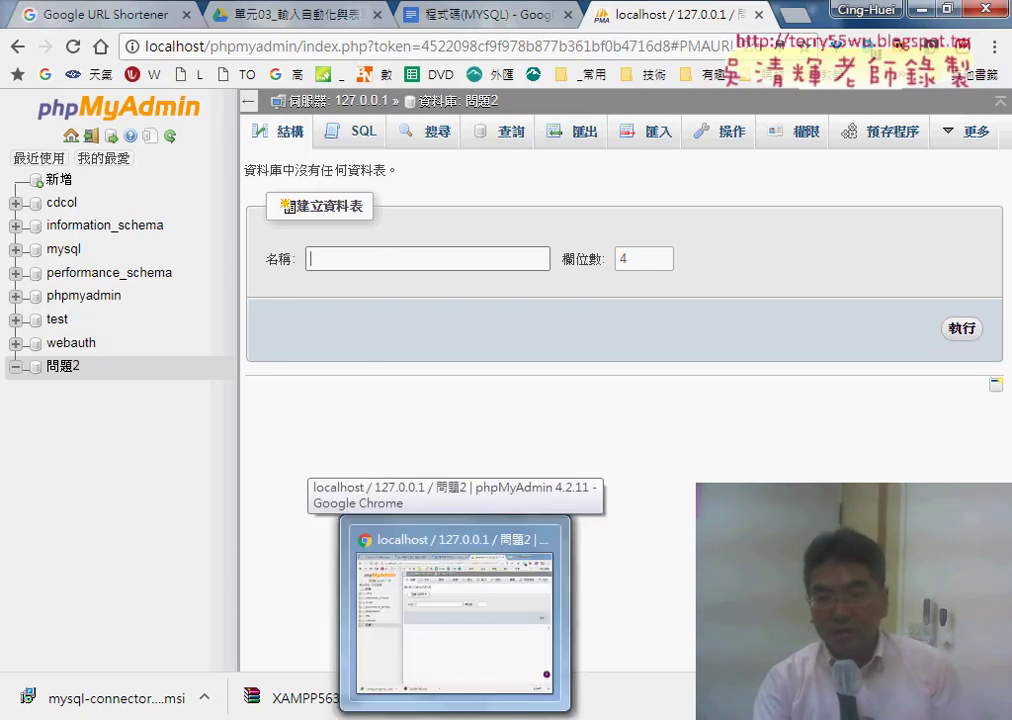
key("ctrl+shift+Tab")
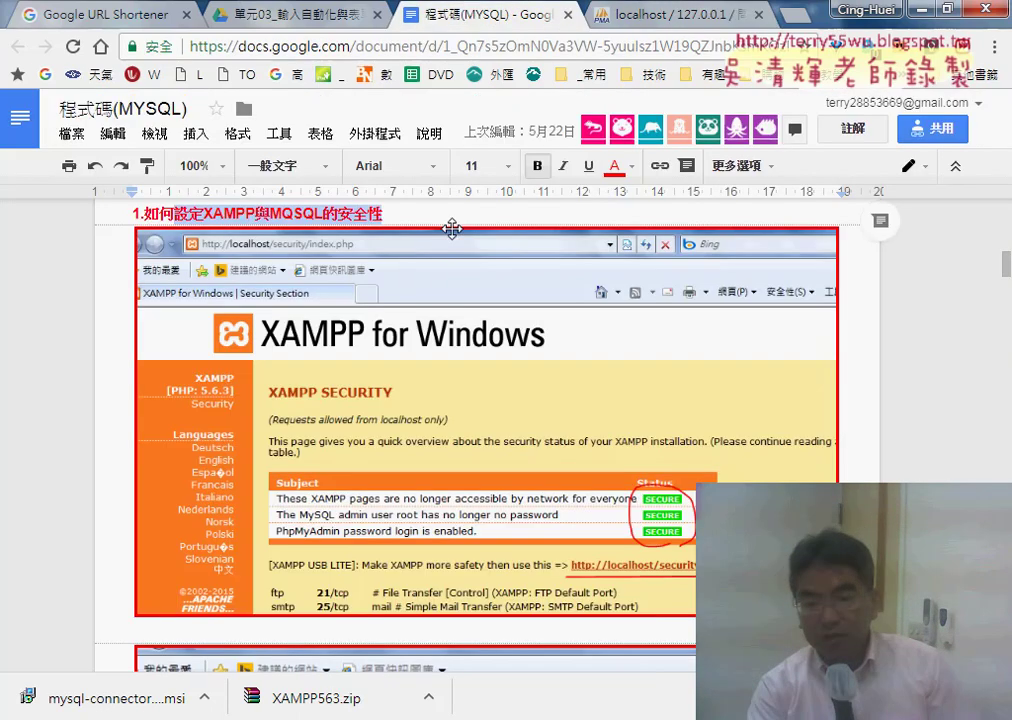
- Read the notes' 3.建立資料表 section and check the Excel headers, then go back to phpMyAdmin
scroll(472, 294, "down", 5)
scroll(472, 295, "down", 3)
scroll(472, 294, "down", 5)
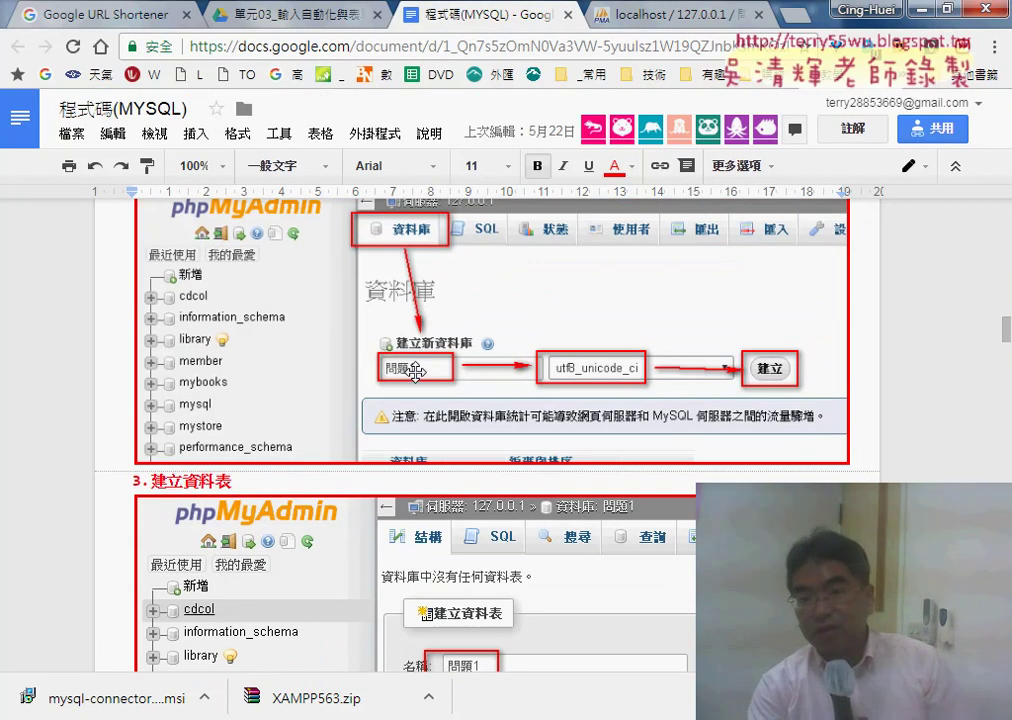
scroll(416, 370, "down", 3)
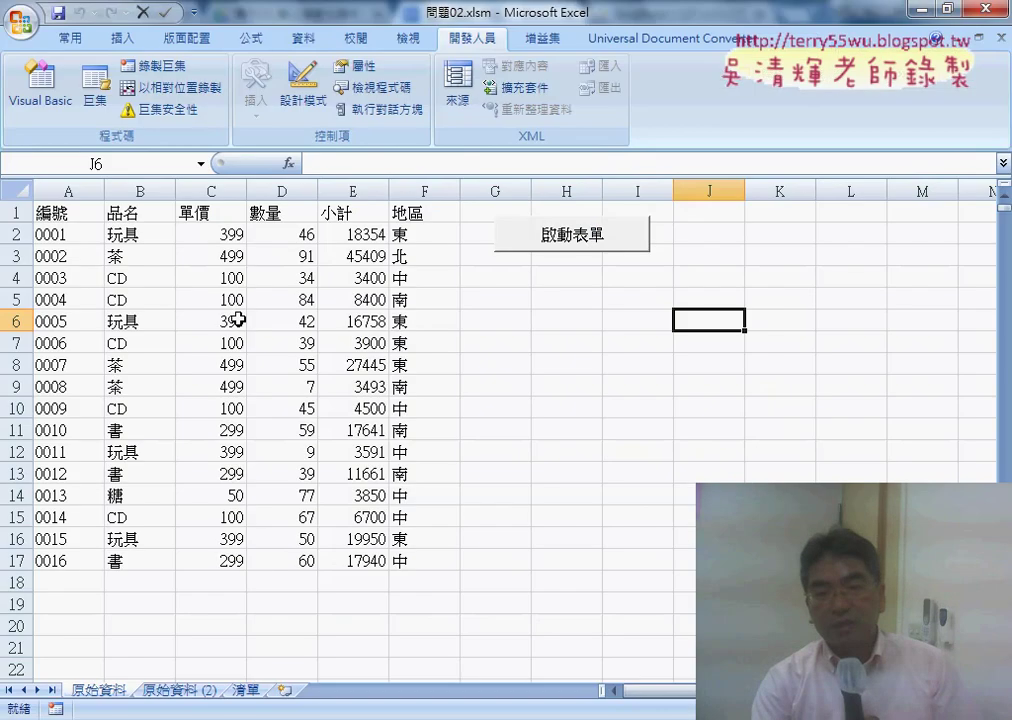
left_click_drag(329, 188, 424, 190)
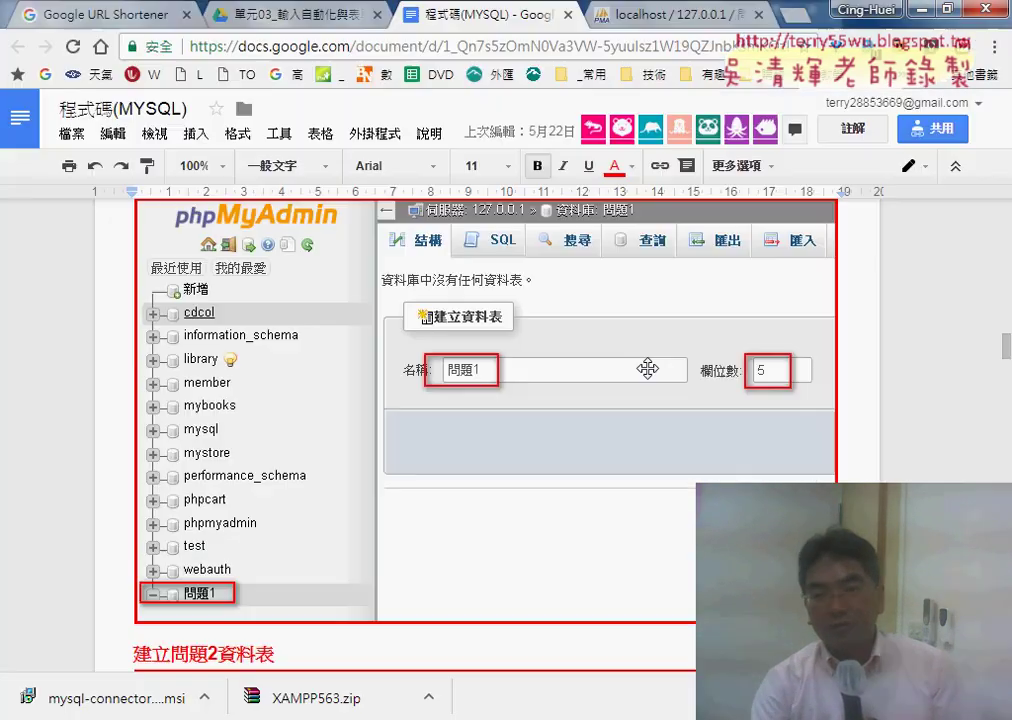
left_click(688, 17)
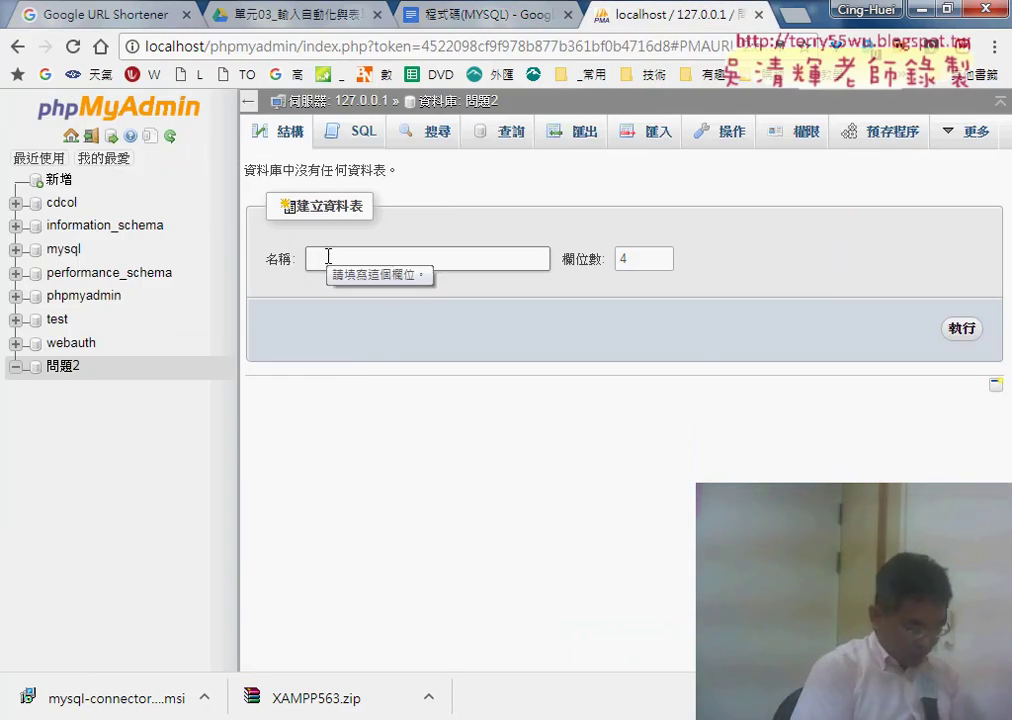
- Start a new table named 問題2 with 6 columns
left_click(328, 257)
type("問")
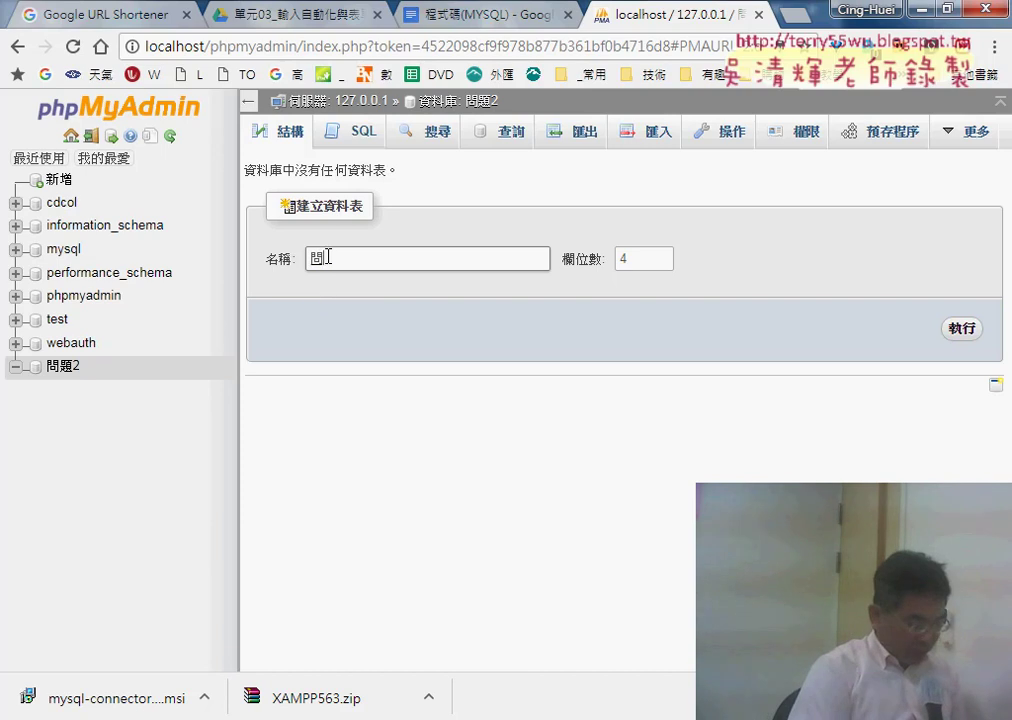
type("題2")
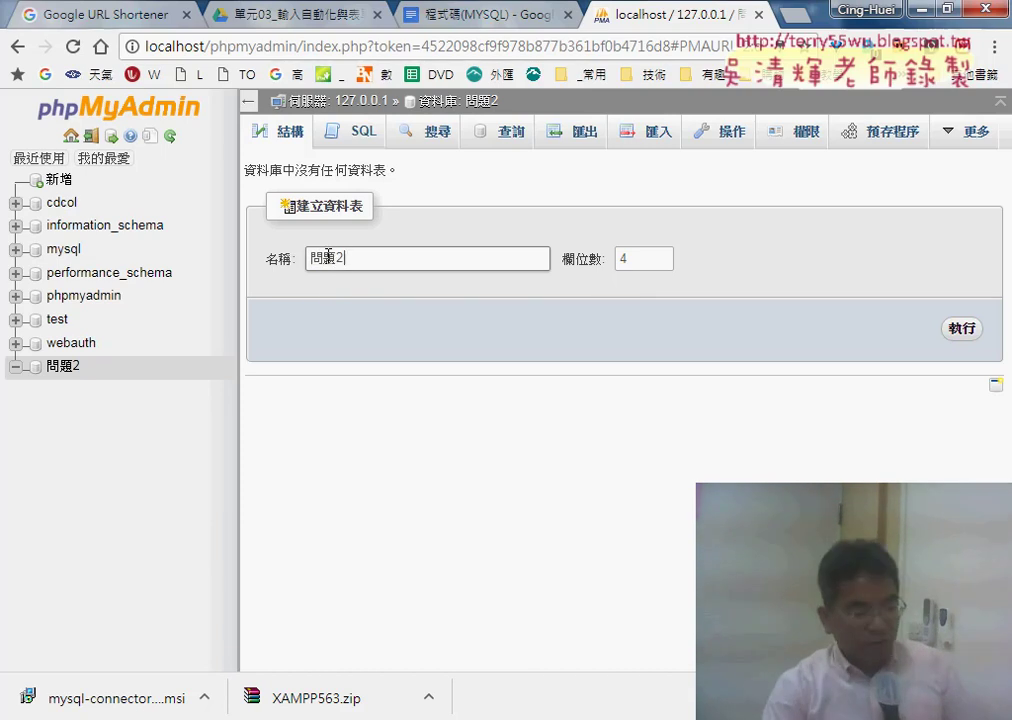
left_click(628, 262)
double_click(621, 261)
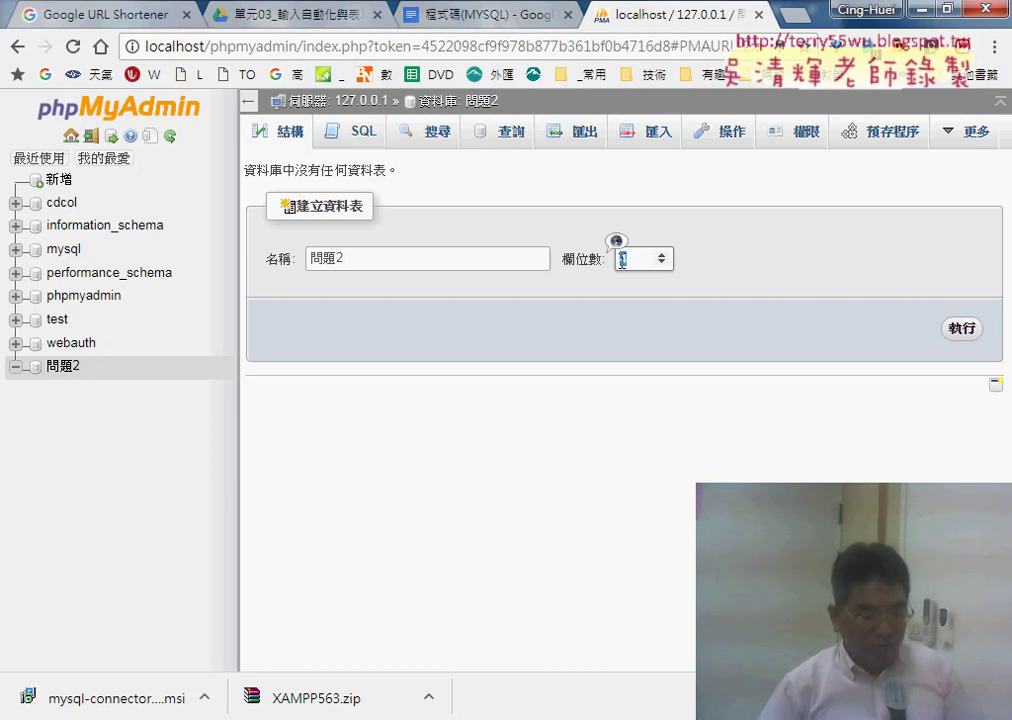
type("6")
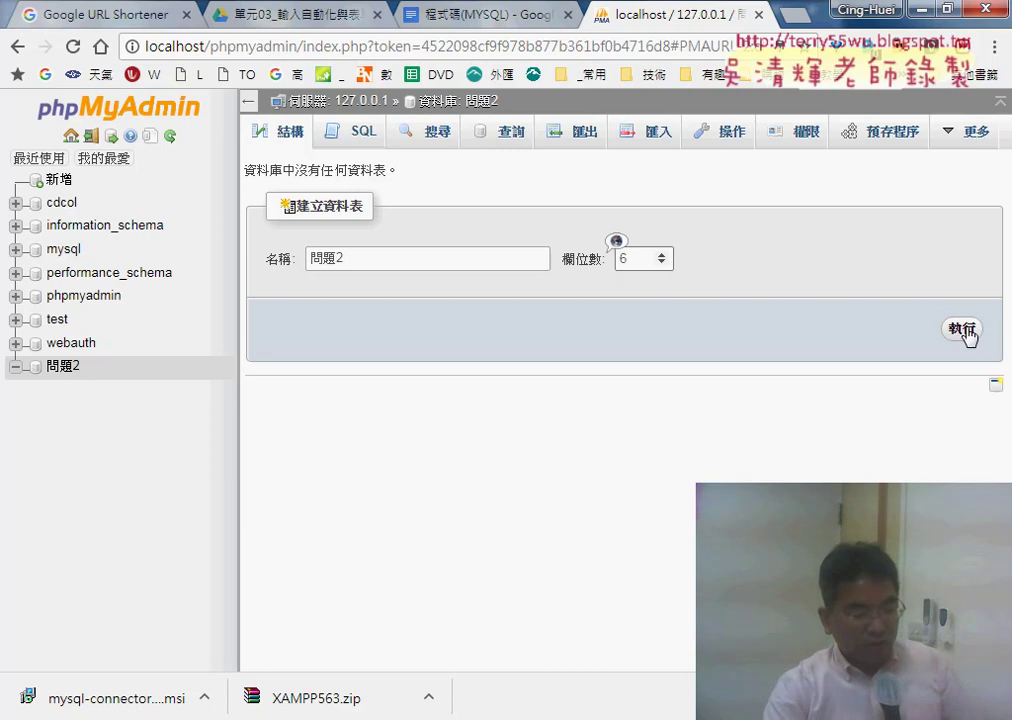
left_click(963, 330)
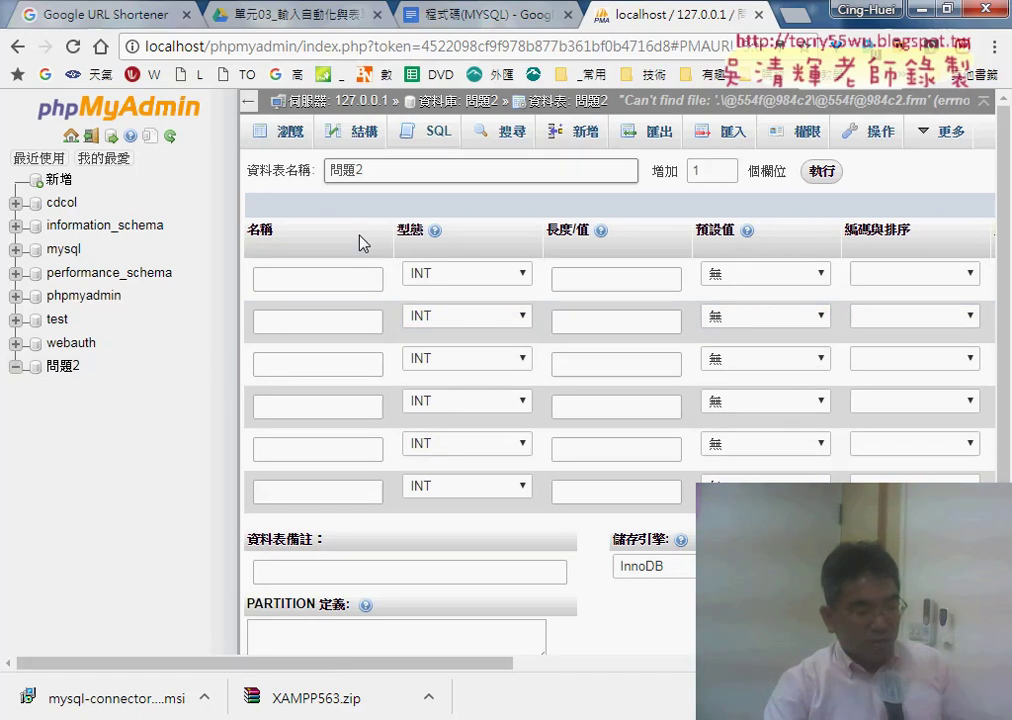
- Go through the six empty column-name fields in table 問題2's definition form
left_click_drag(377, 172, 263, 172)
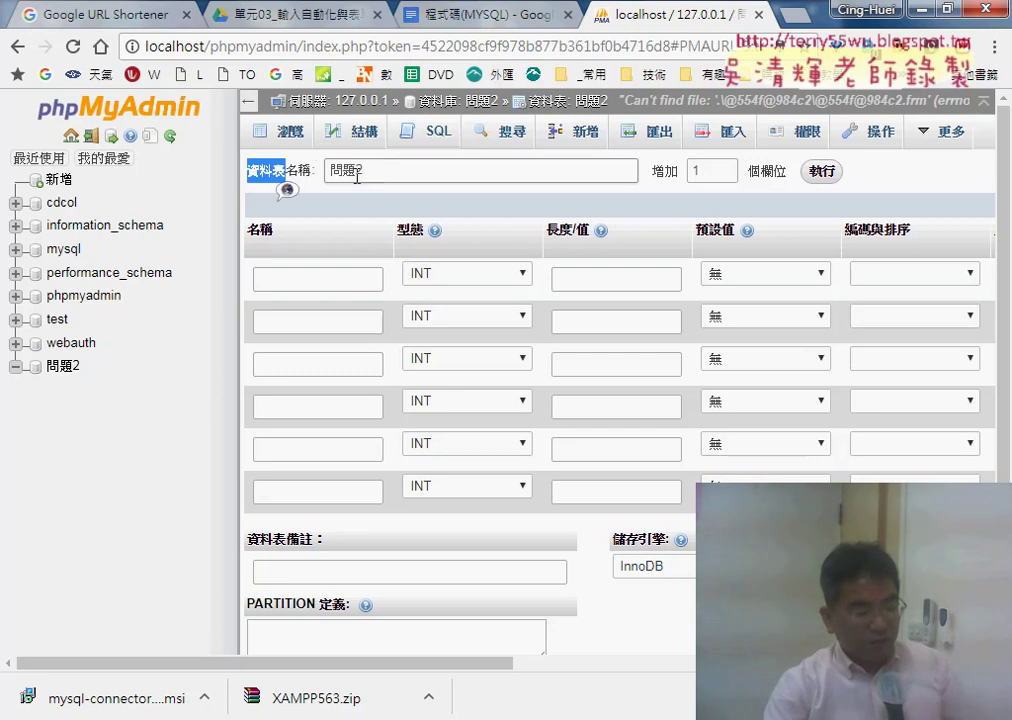
left_click(317, 280)
left_click(305, 320)
left_click(305, 363)
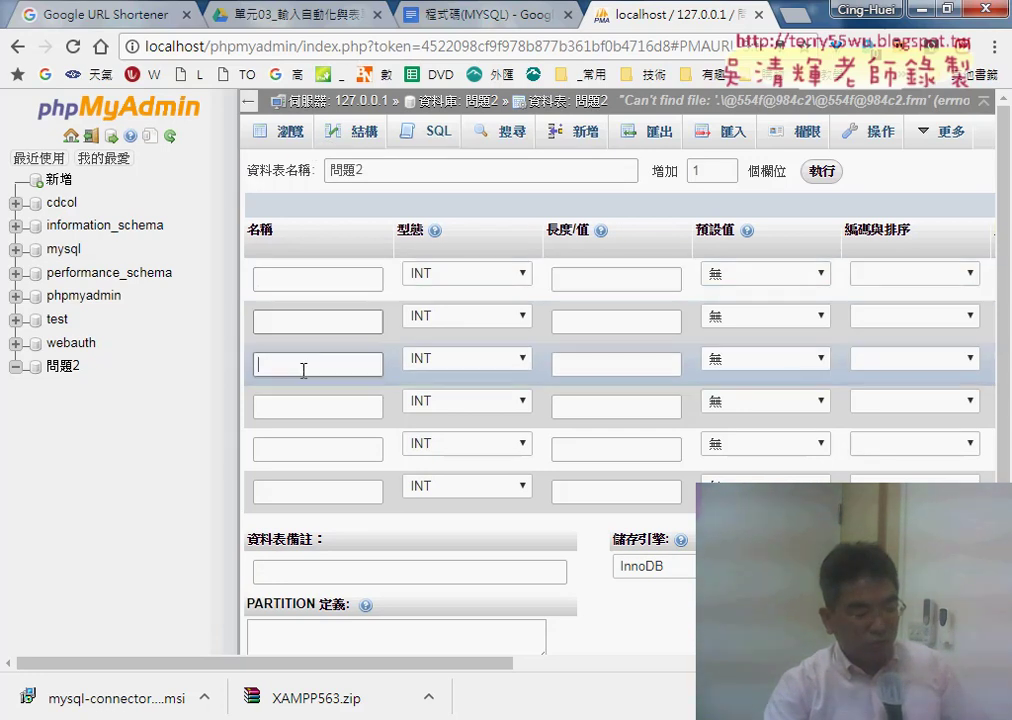
left_click(300, 406)
left_click(301, 446)
left_click(302, 492)
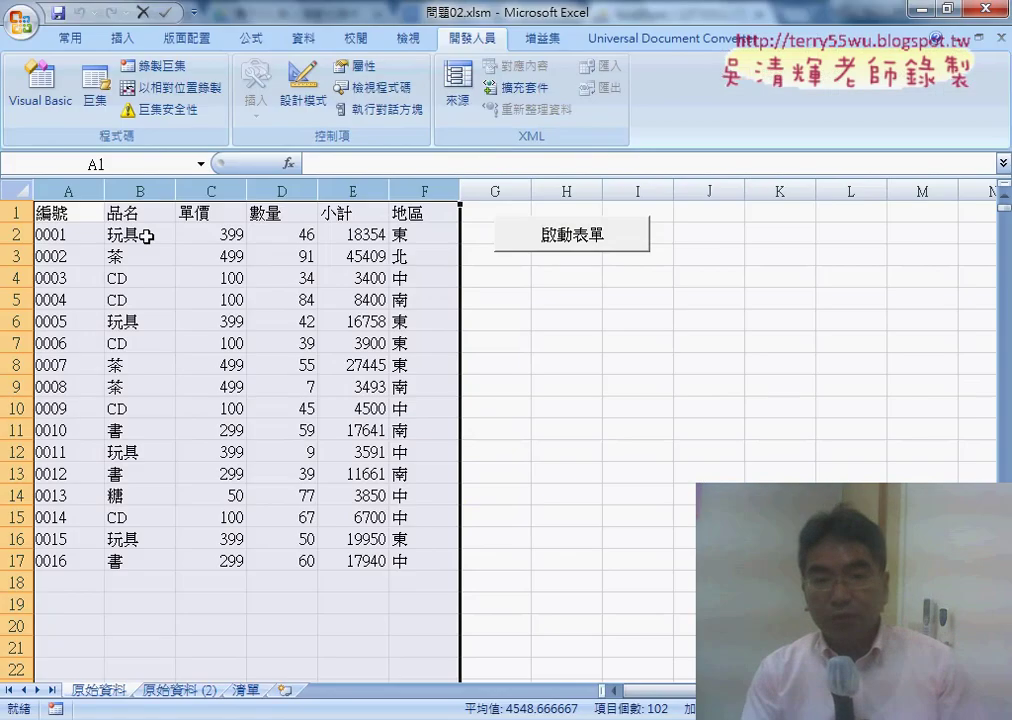
- Copy the Excel header cells A1:F1, 編號 through 地區
left_click(67, 213)
left_click_drag(85, 212, 397, 213)
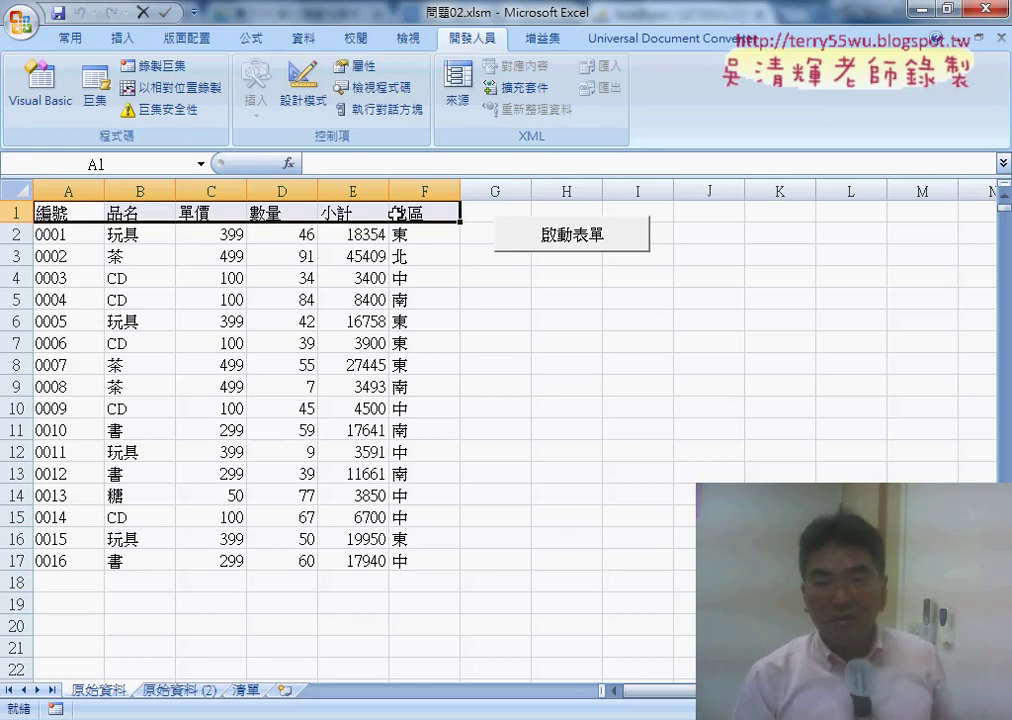
key("ctrl+c")
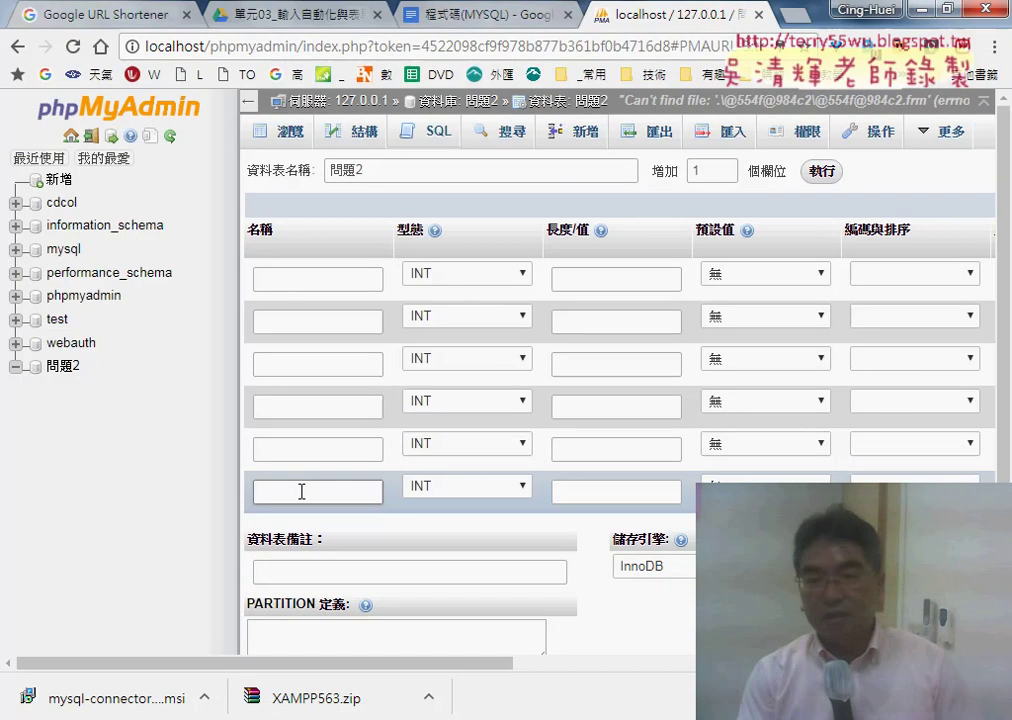
- Paste the copied headers into a Name field, then move 編號 and 品名 into the first two column names
left_click(284, 495)
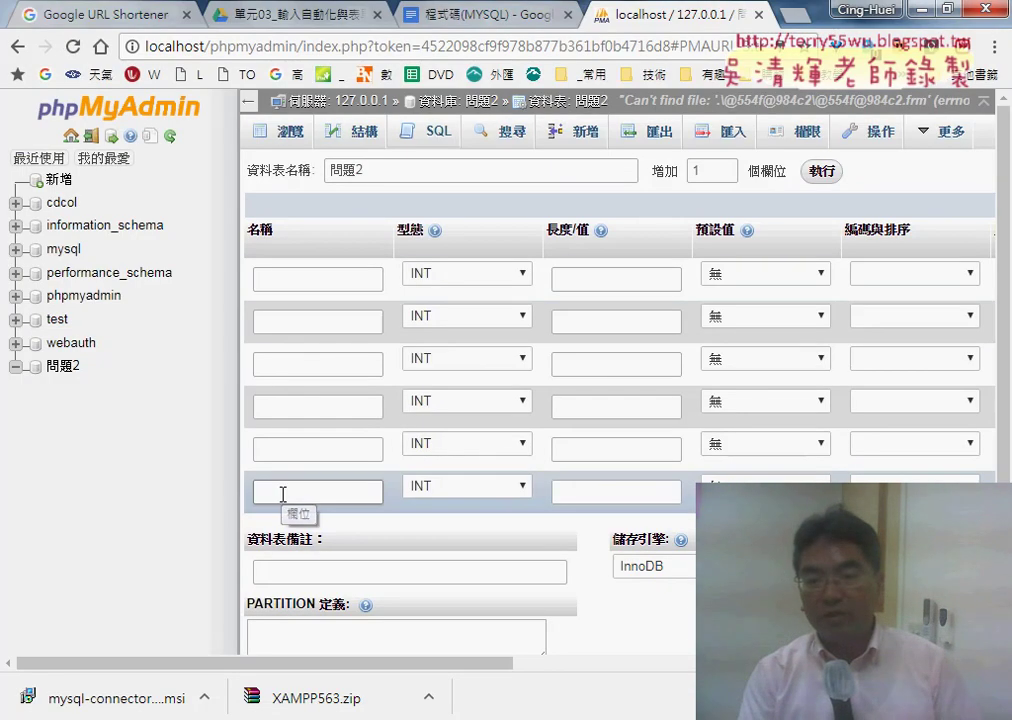
right_click(283, 494)
left_click(369, 289)
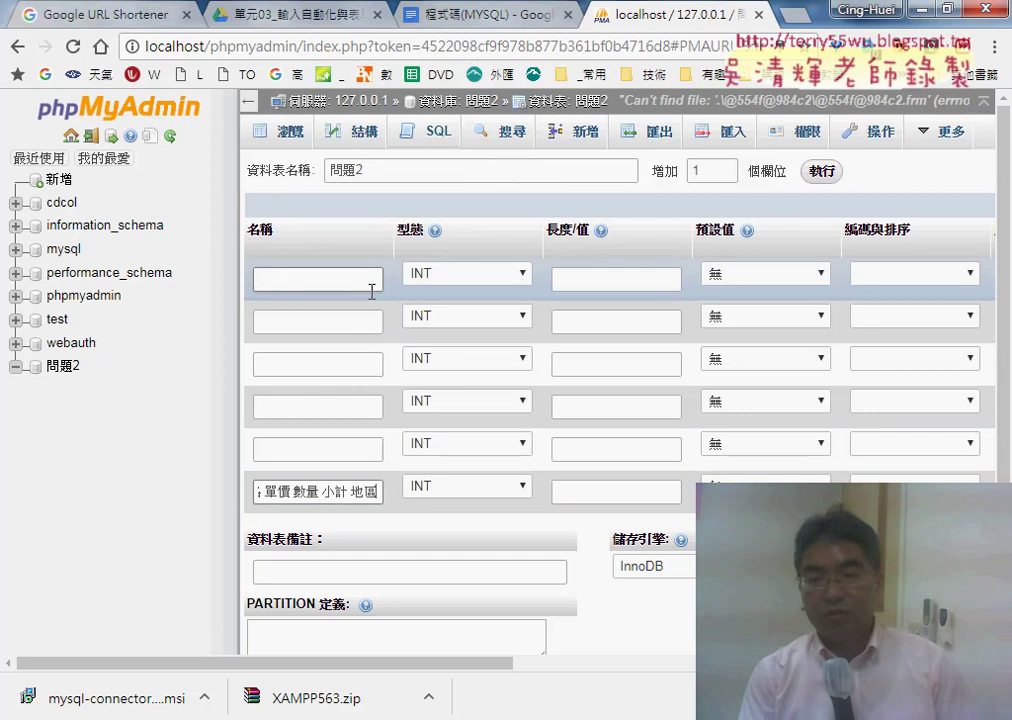
left_click_drag(342, 500, 273, 490)
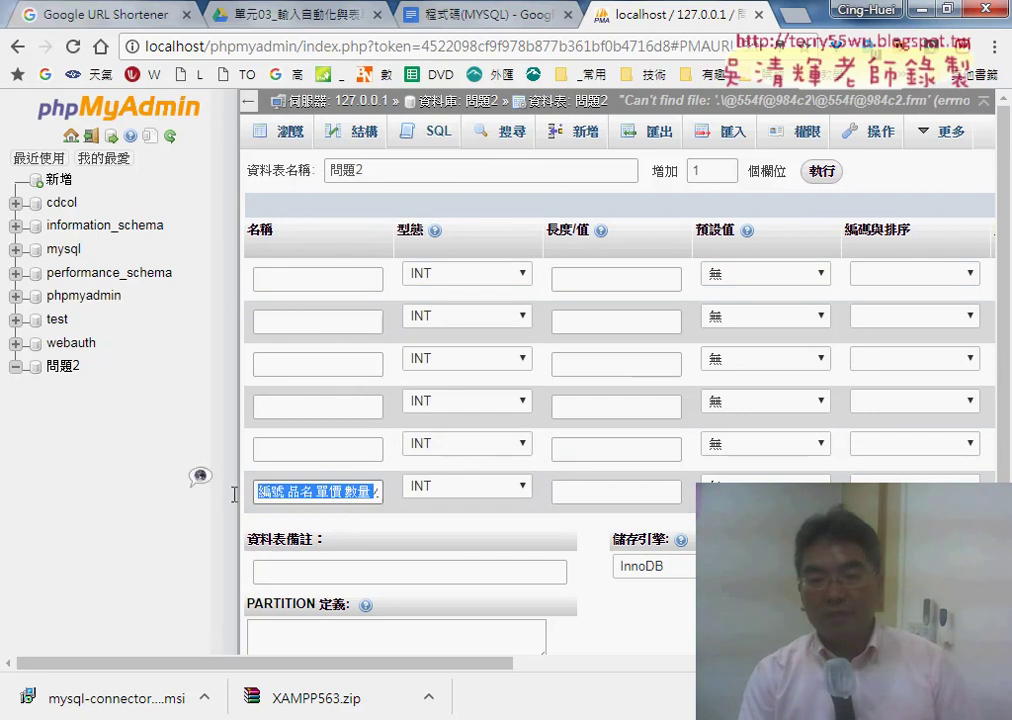
left_click(285, 492)
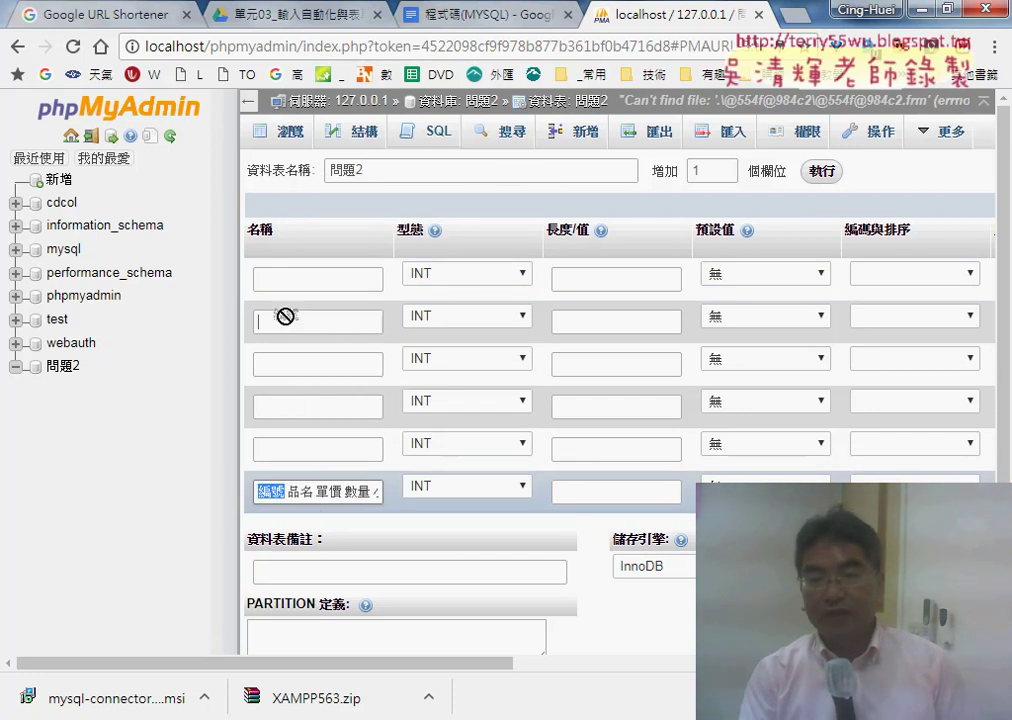
left_click_drag(285, 316, 288, 285)
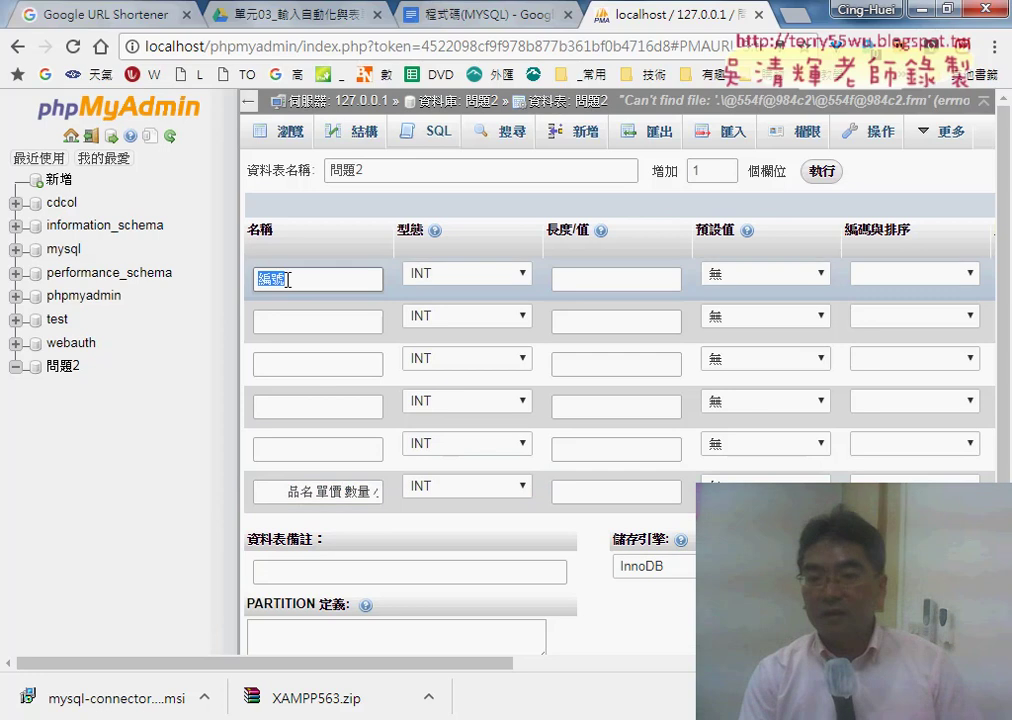
left_click(303, 492)
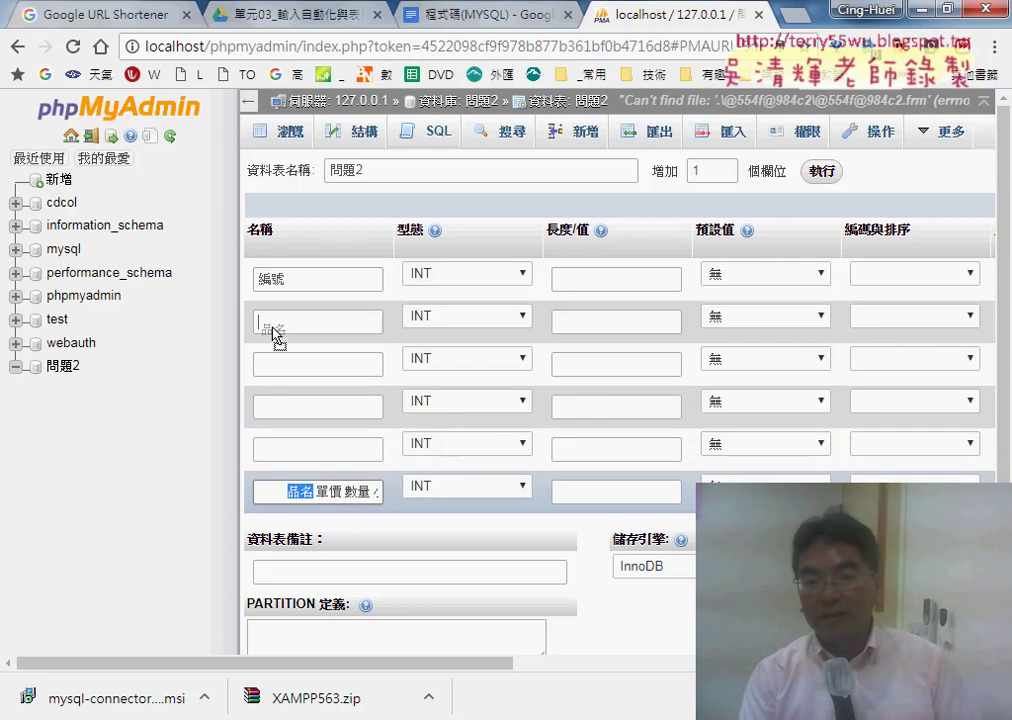
left_click_drag(273, 335, 273, 333)
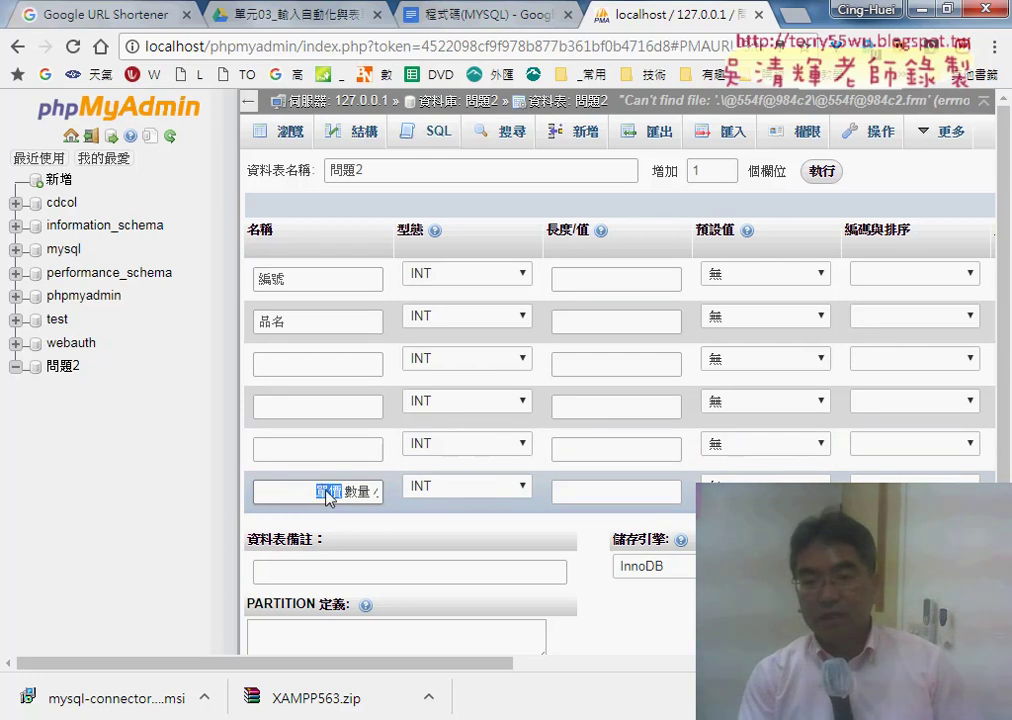
- Place 單價, 數量 and 小計 in columns three to five, leaving 地區 as the sixth name
left_click_drag(283, 377, 283, 370)
left_click(347, 492)
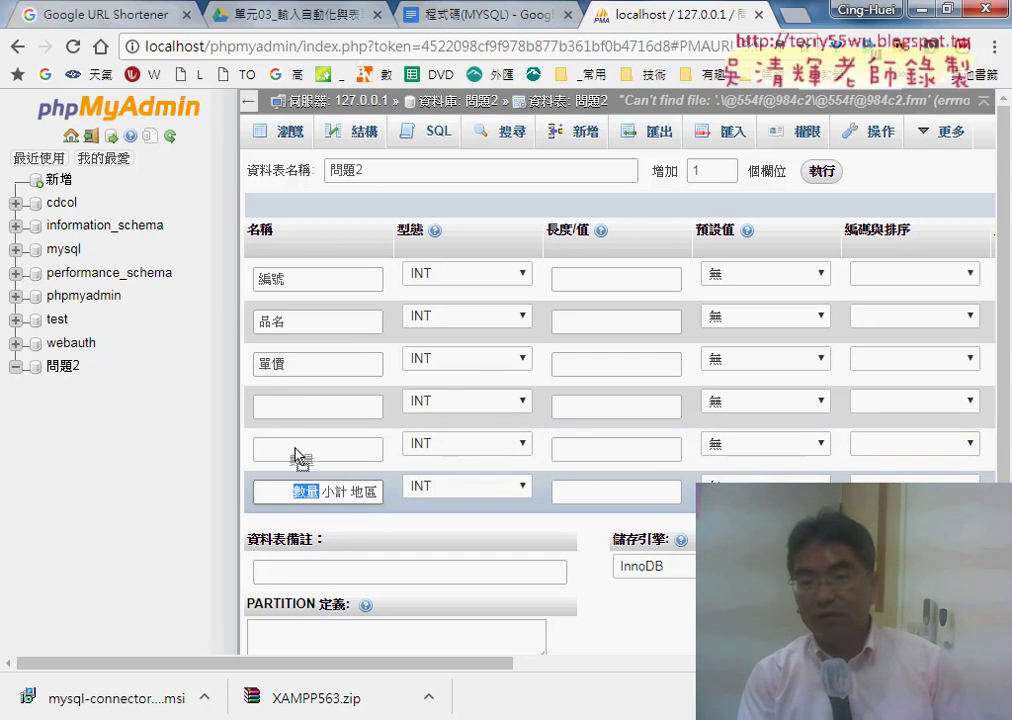
left_click_drag(280, 418, 282, 410)
left_click(306, 366)
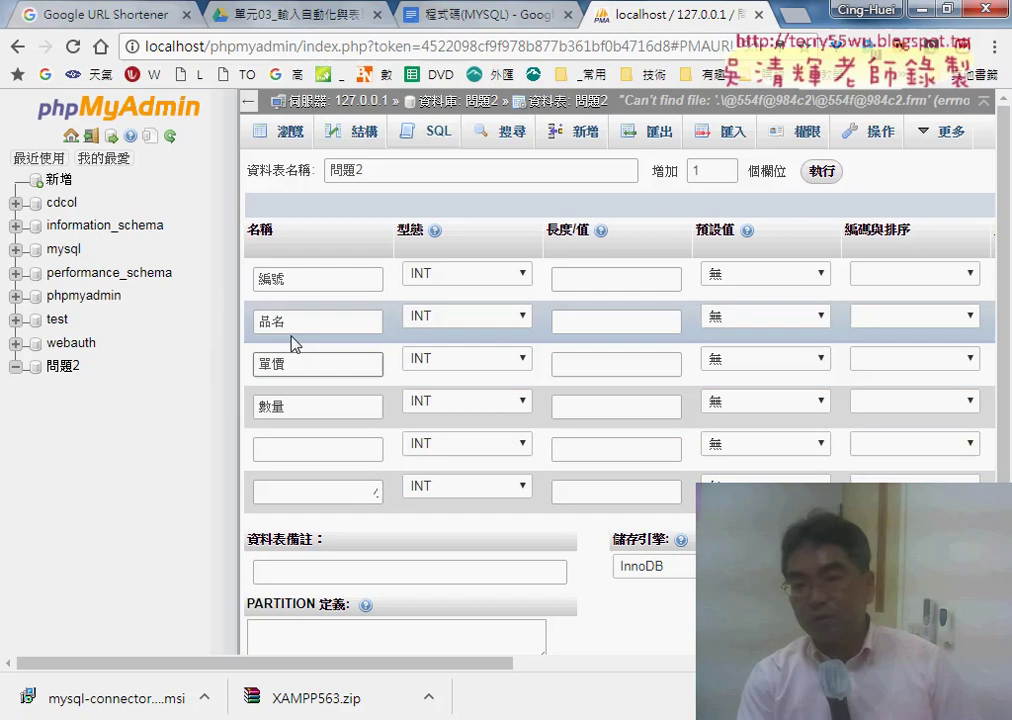
left_click(300, 280)
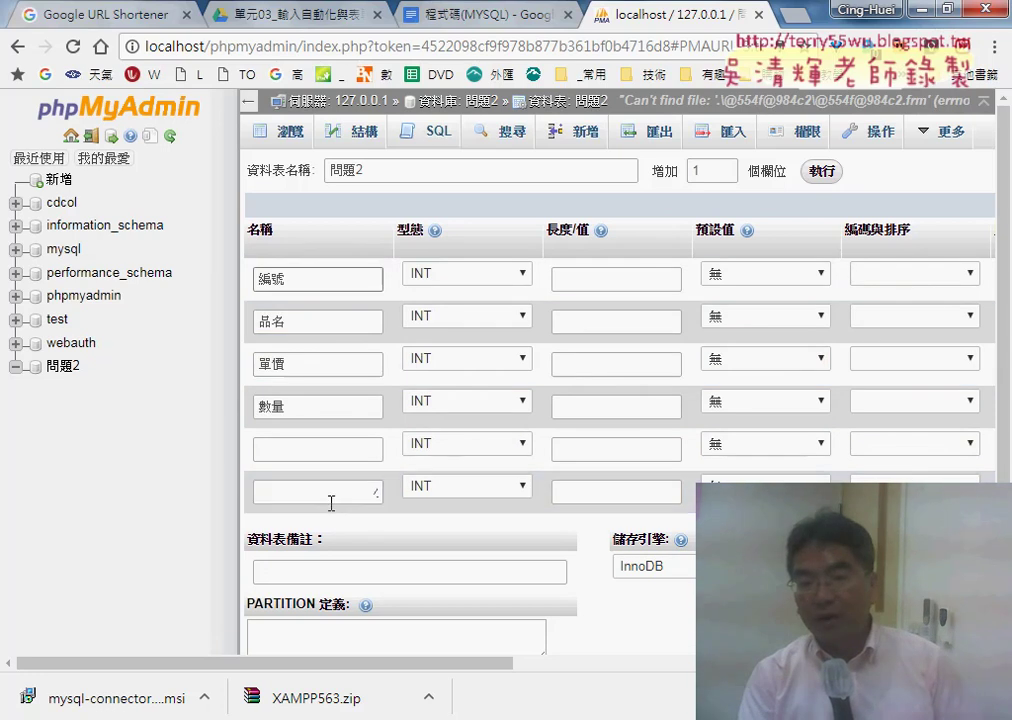
left_click_drag(370, 492, 383, 491)
type("小計 地區")
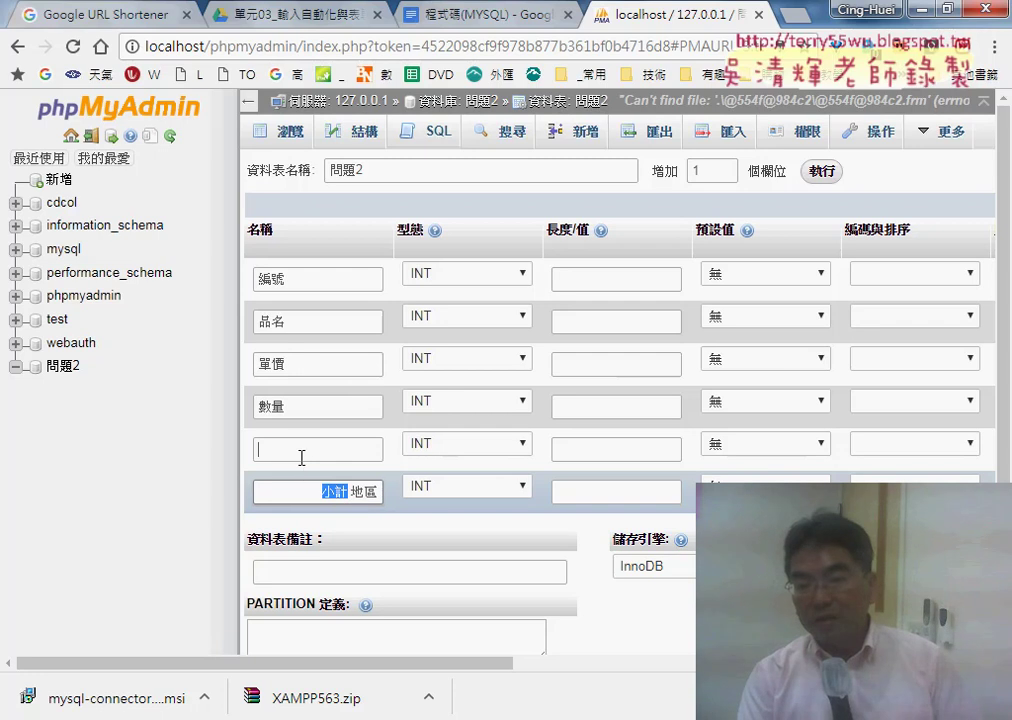
left_click_drag(301, 457, 301, 452)
left_click_drag(355, 497, 221, 490)
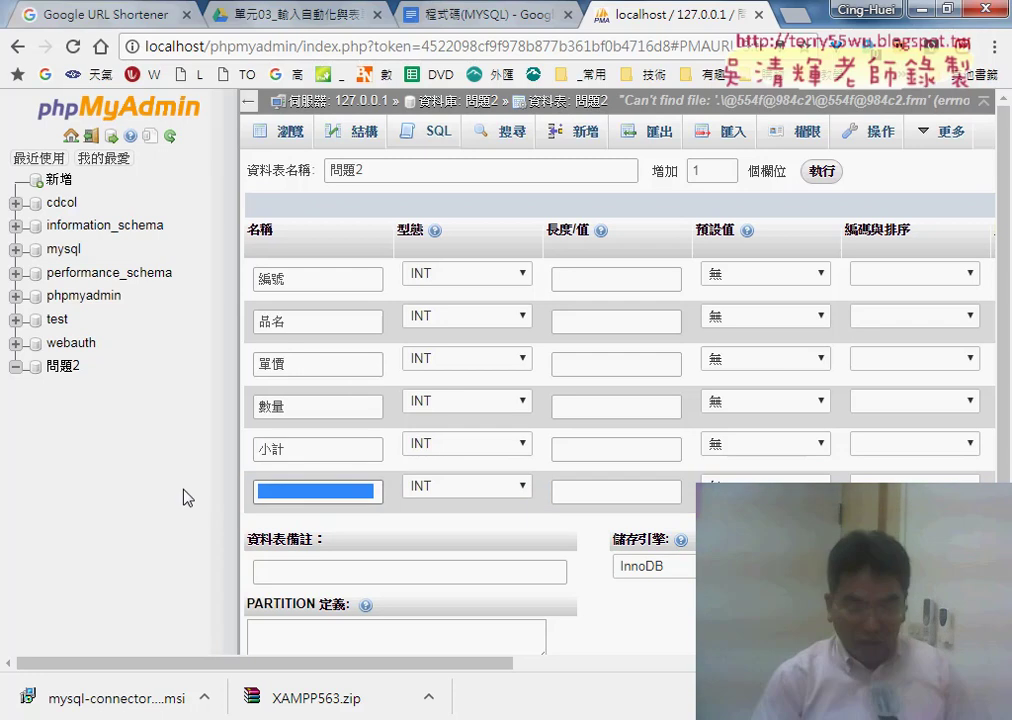
key("Home")
key("Delete")
key("Delete")
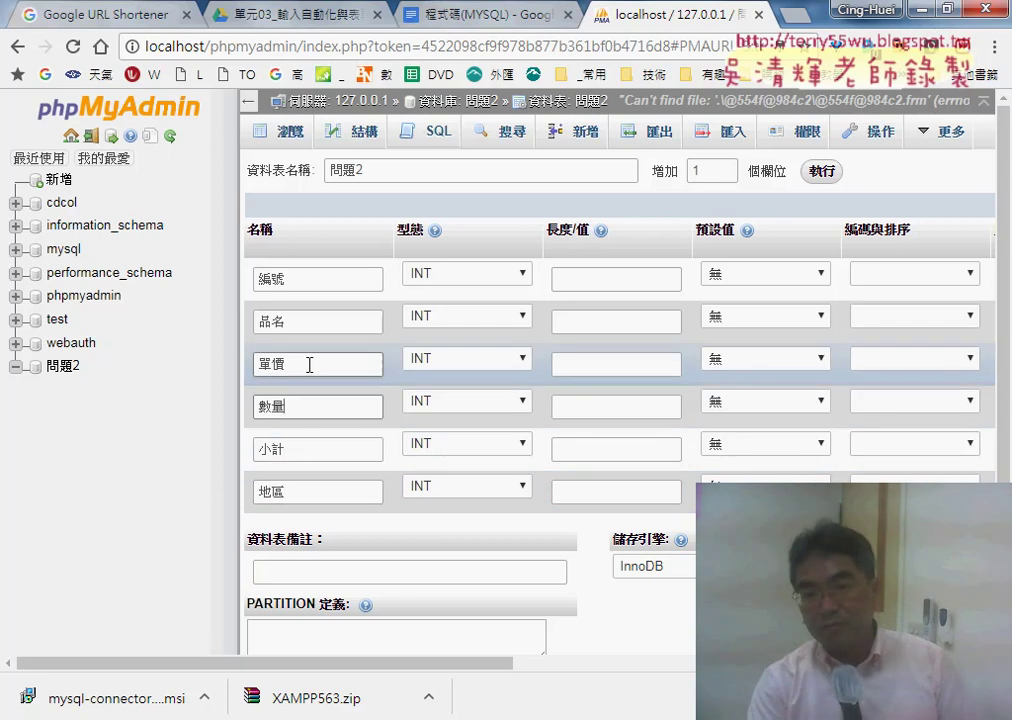
- Review the 編號 and 品名 column names, then switch back to the Excel workbook
left_click(309, 322)
left_click(315, 282)
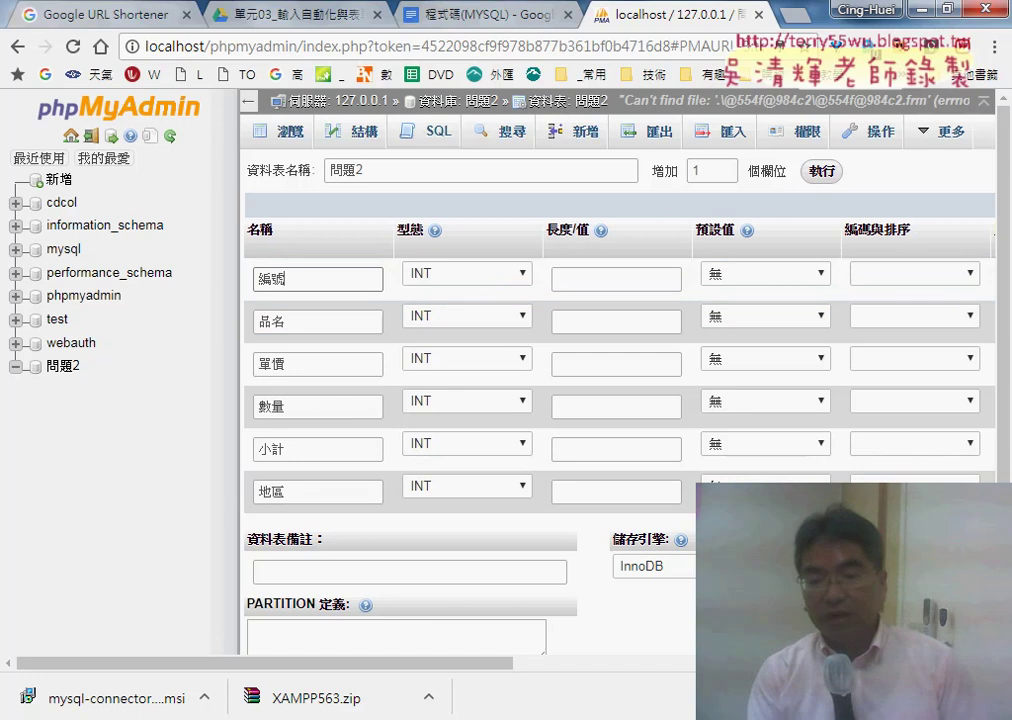
key("alt+Tab")
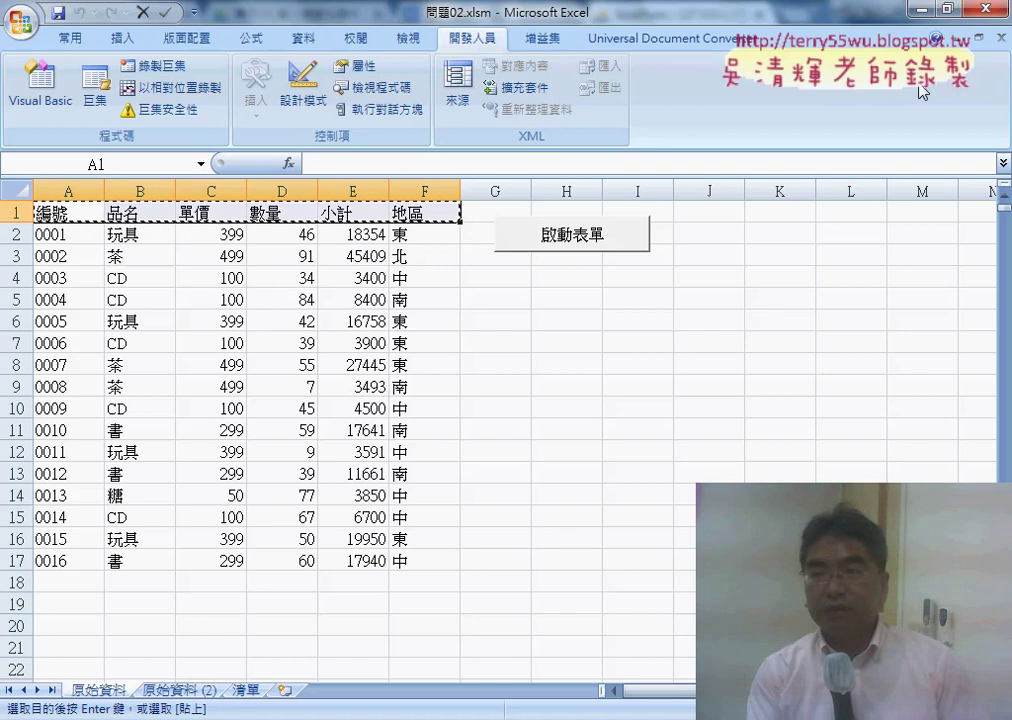
- Make the 編號 column VARCHAR with length 6, then return to the Excel workbook
left_click(922, 12)
left_click(462, 285)
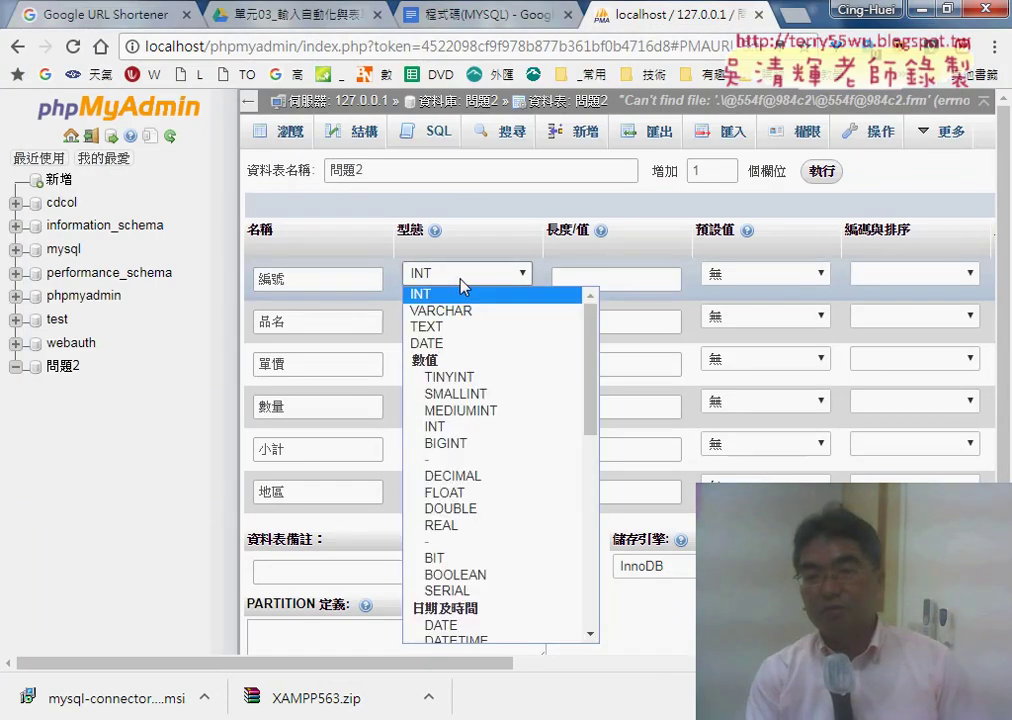
left_click(465, 310)
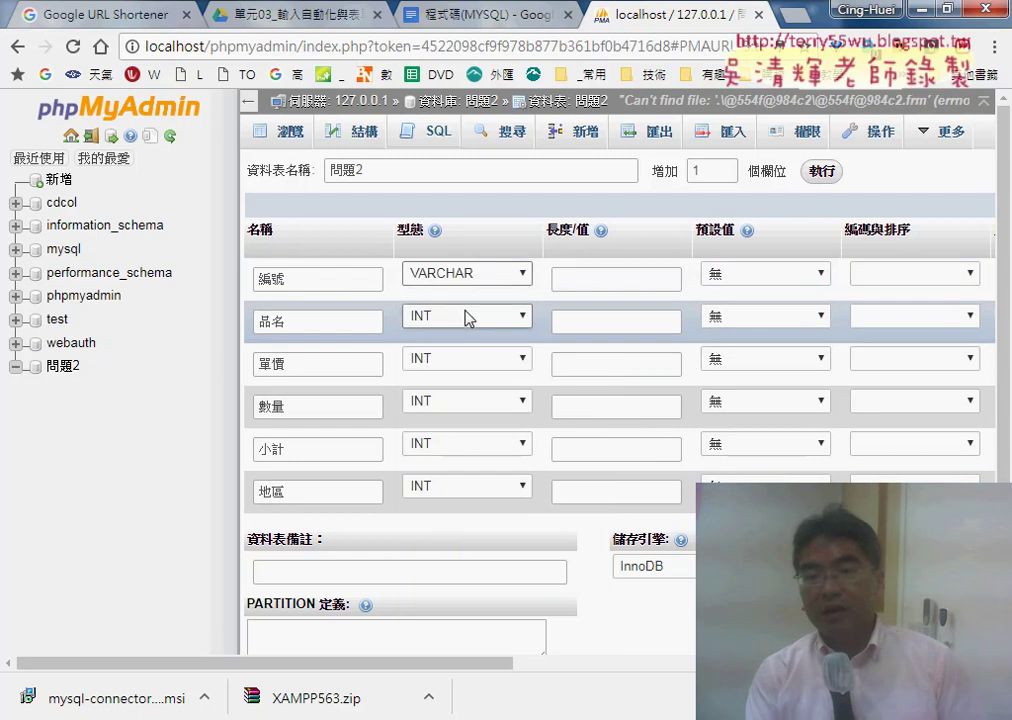
left_click(589, 280)
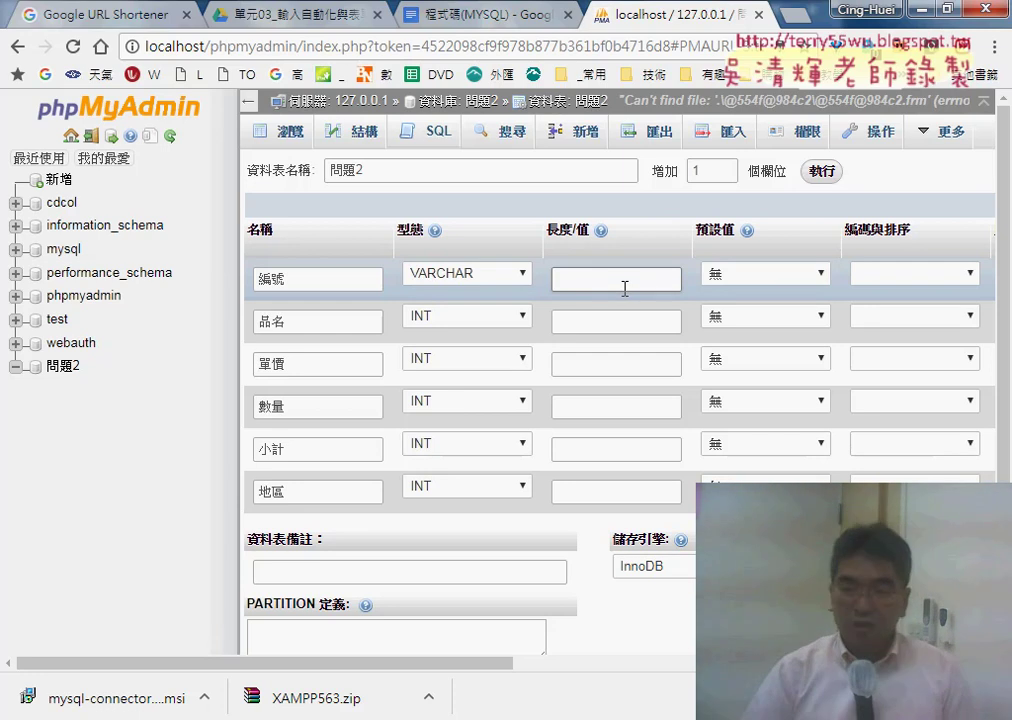
type("6")
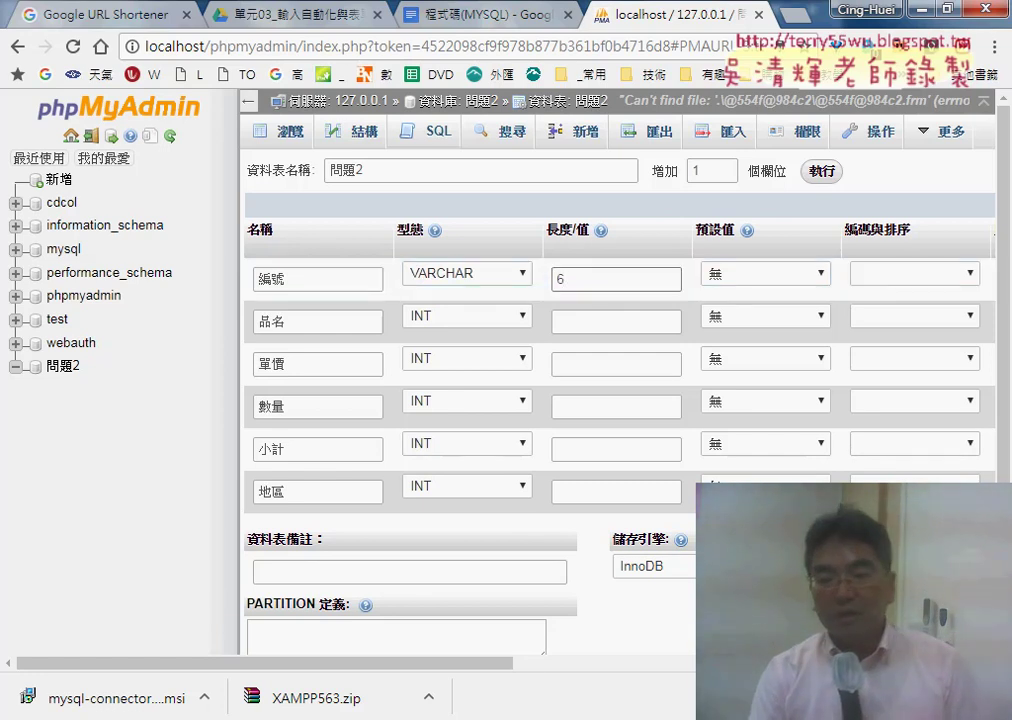
left_click(515, 610)
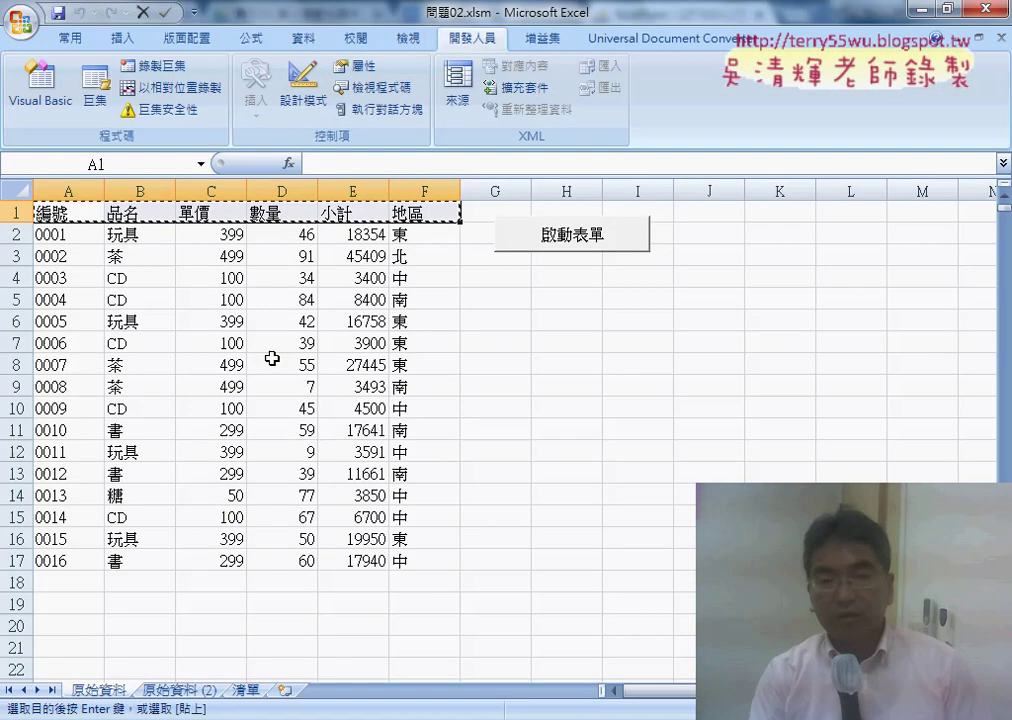
- Check the sample values in cells B2 through F2, then minimize Excel back to phpMyAdmin
left_click(141, 234)
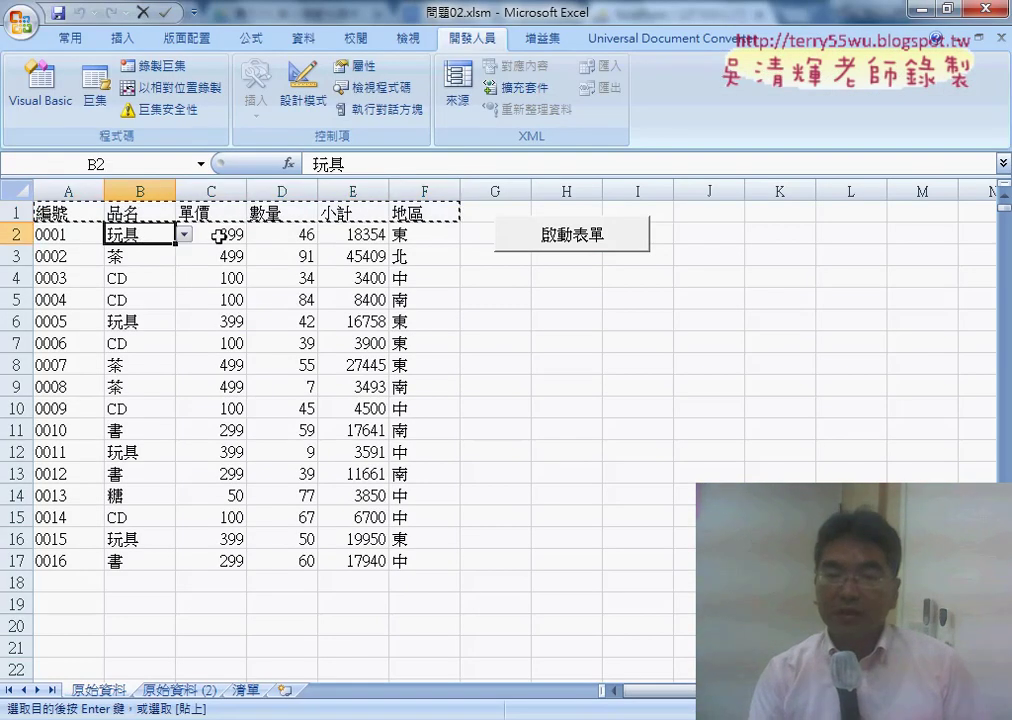
left_click(227, 236)
left_click(305, 235)
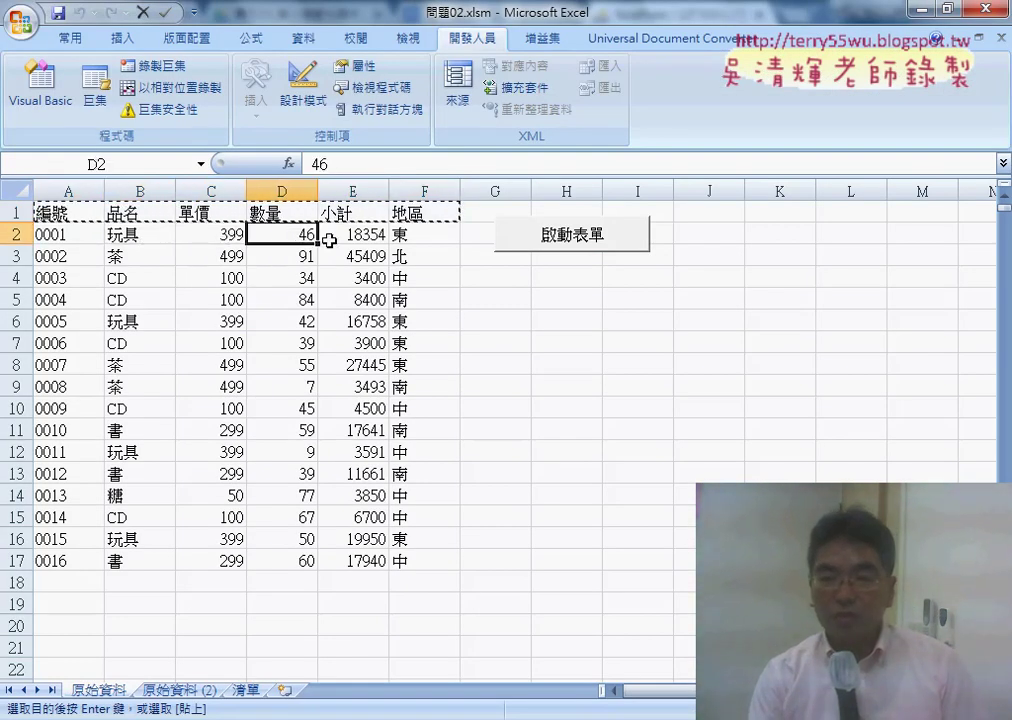
left_click(345, 236)
left_click(421, 240)
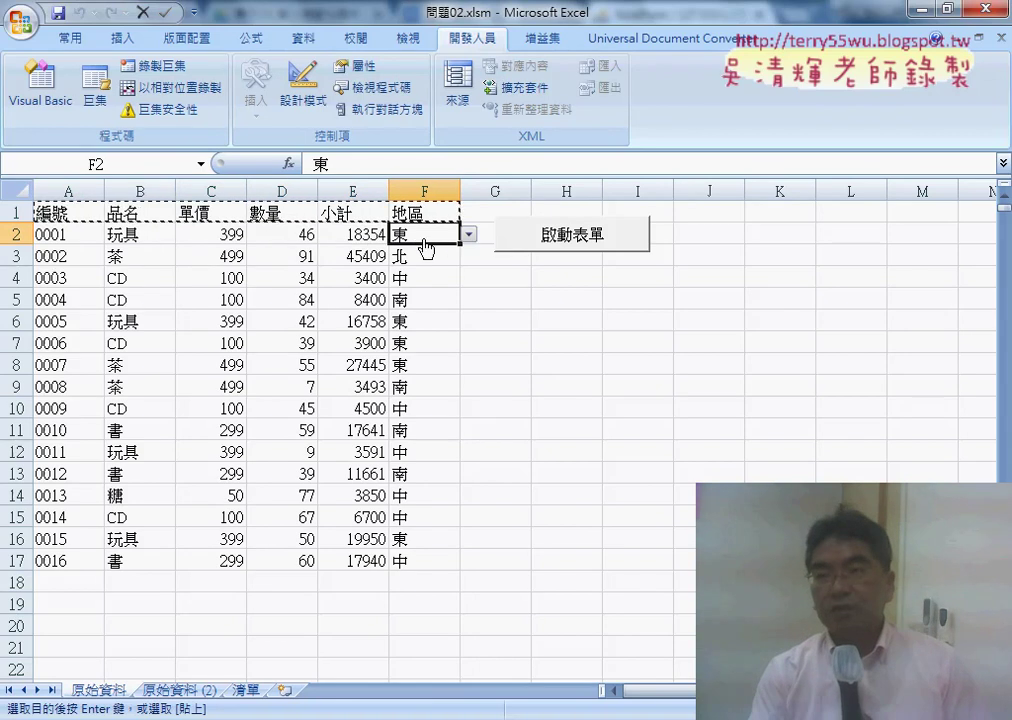
left_click(921, 10)
left_click(468, 316)
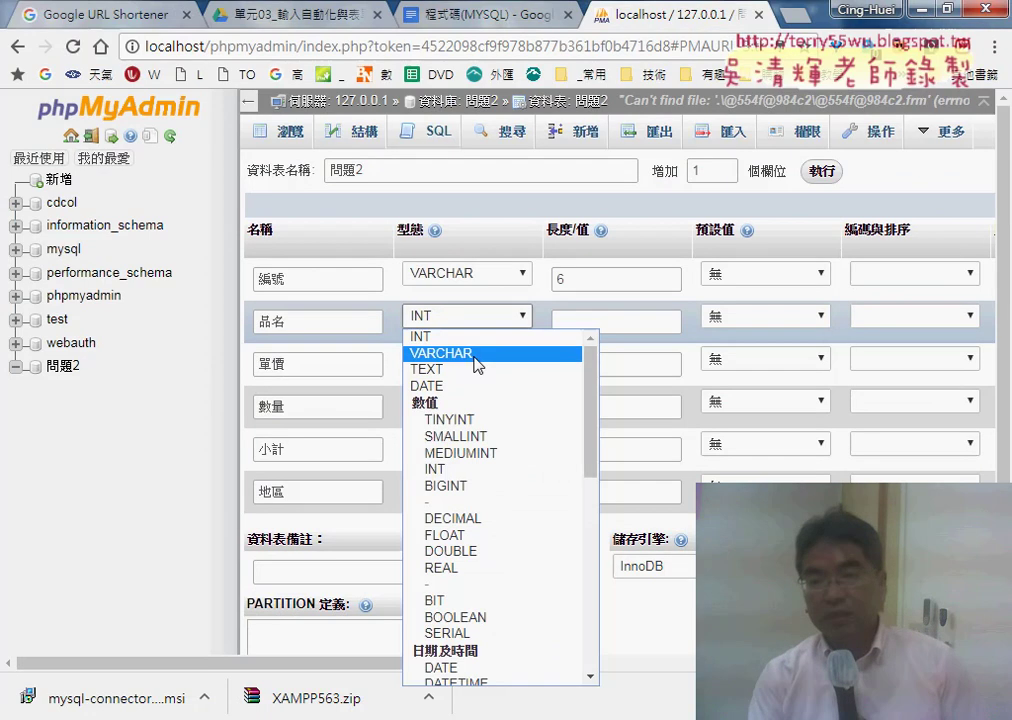
- Set 品名 to VARCHAR length 5 and keep 單價 as INT
left_click(440, 353)
left_click(587, 321)
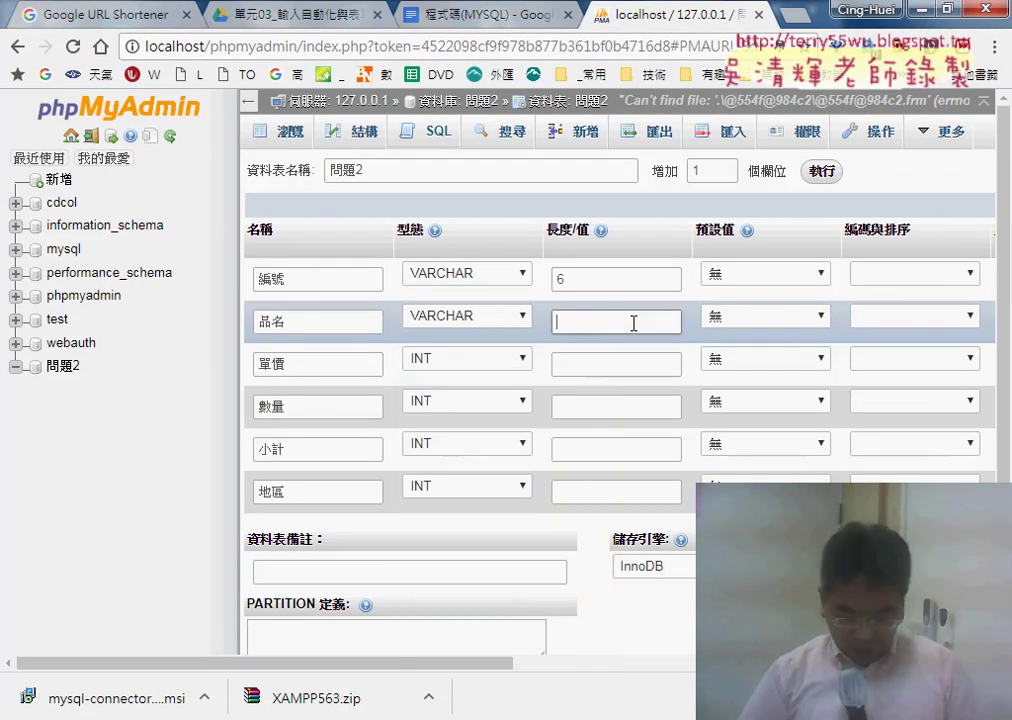
type("5")
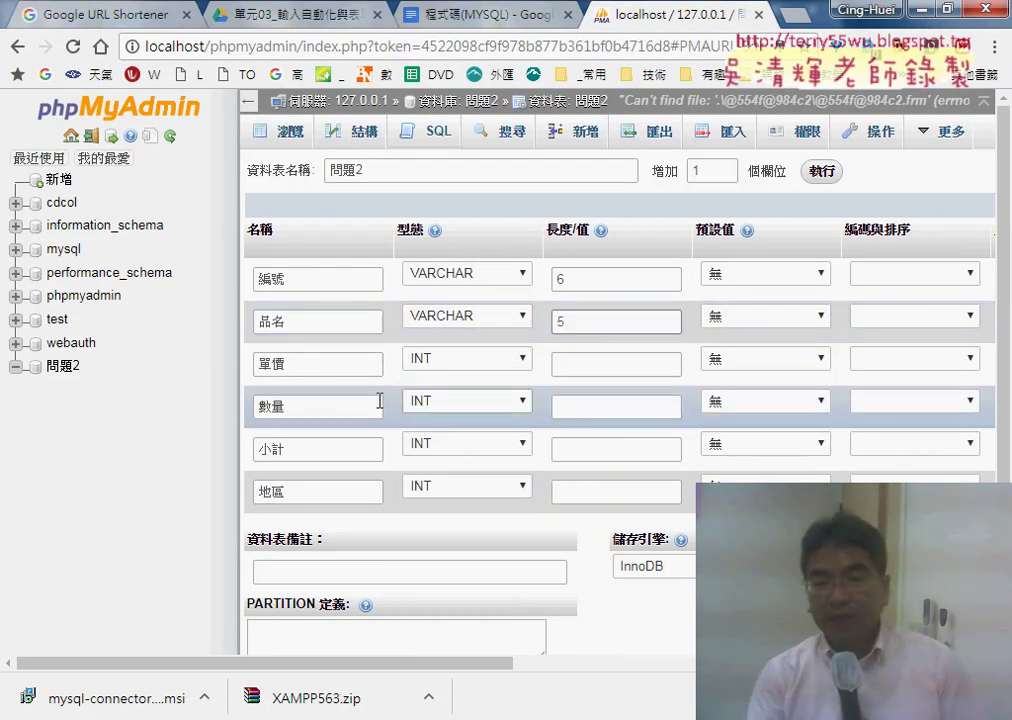
left_click(472, 366)
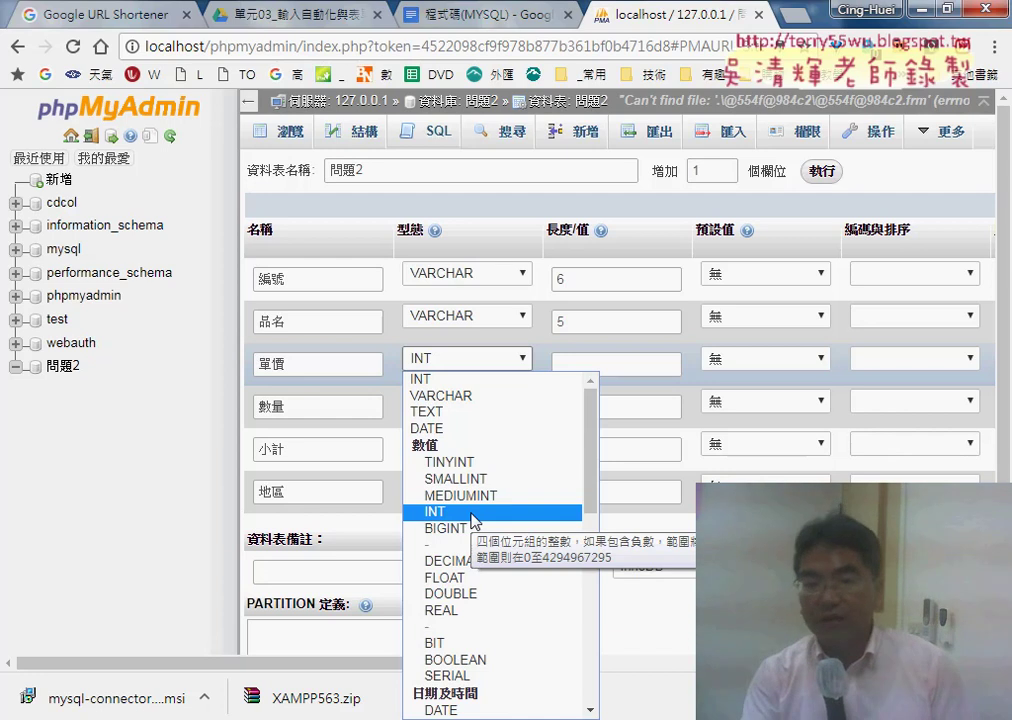
left_click(474, 512)
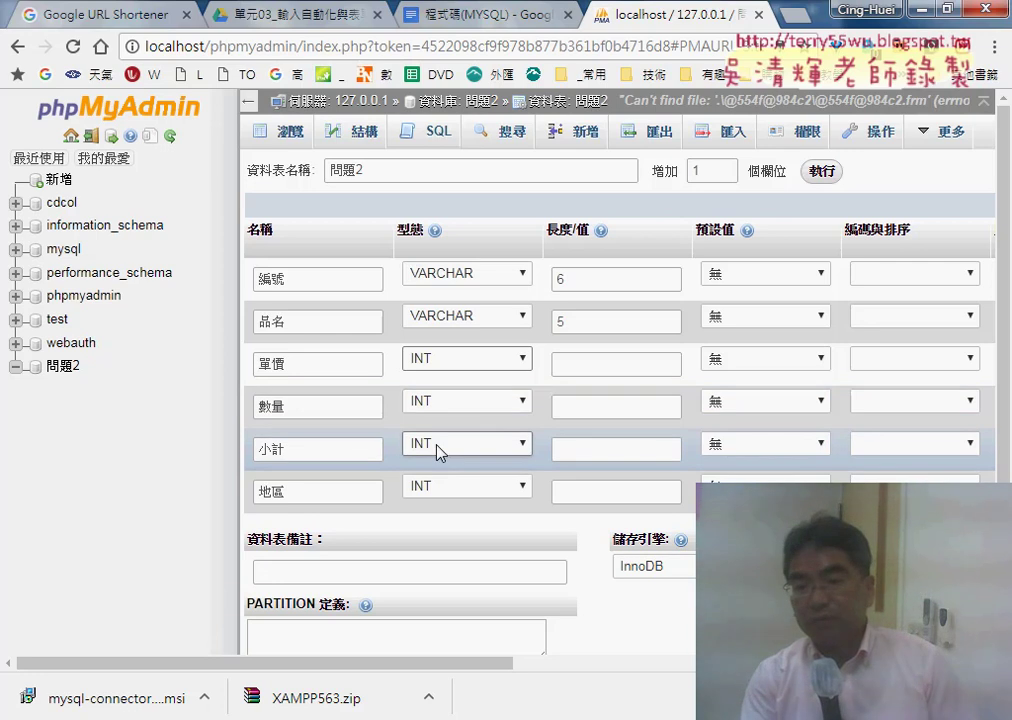
- Set 地區 to VARCHAR length 2 and save the new table 問題2
left_click(443, 489)
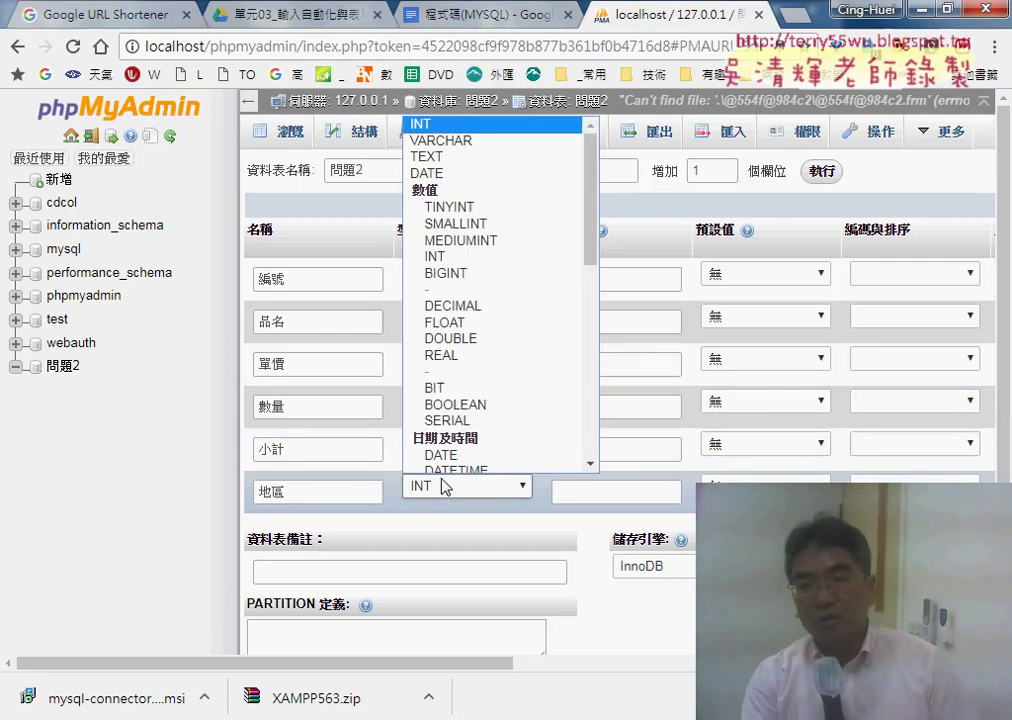
left_click(452, 136)
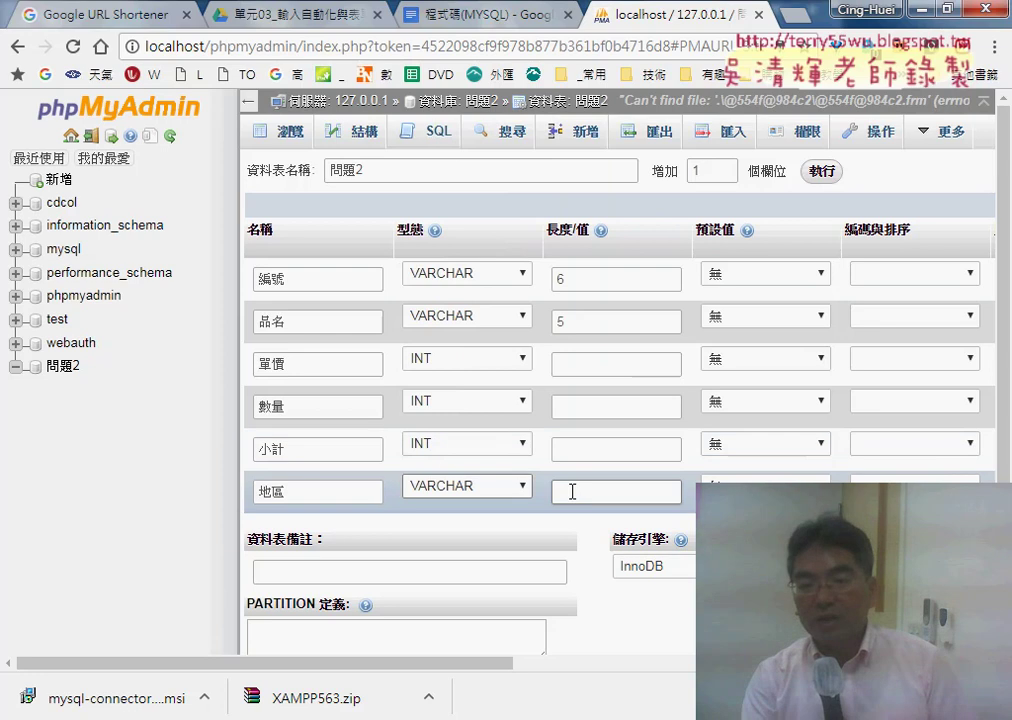
left_click(575, 490)
type("2")
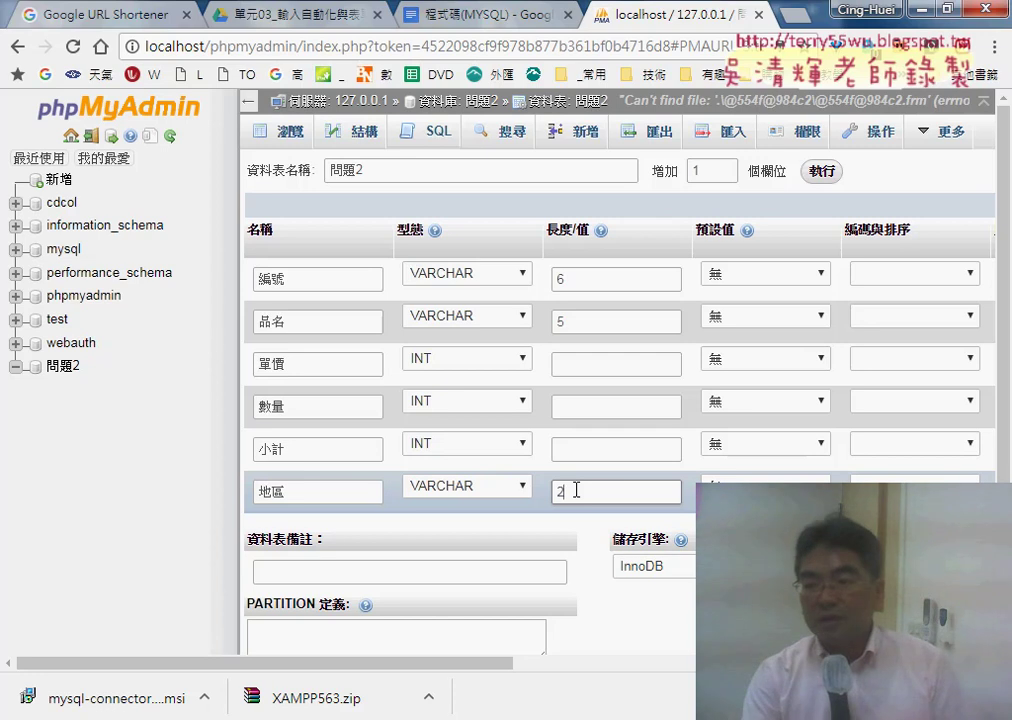
scroll(635, 493, "down", 2)
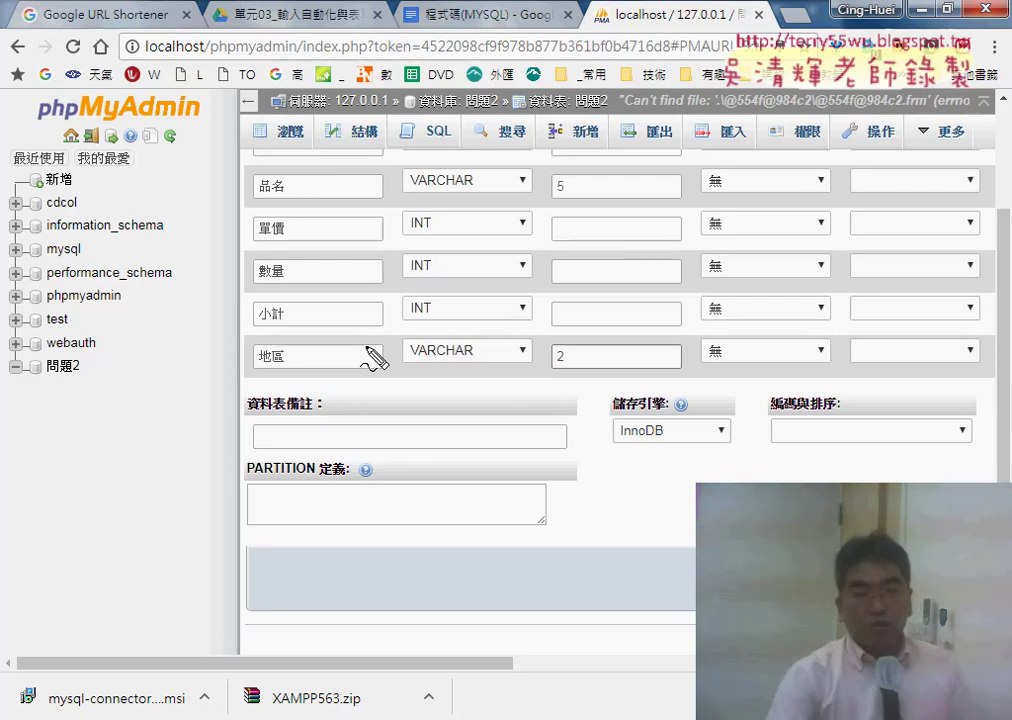
scroll(368, 347, "up", 1)
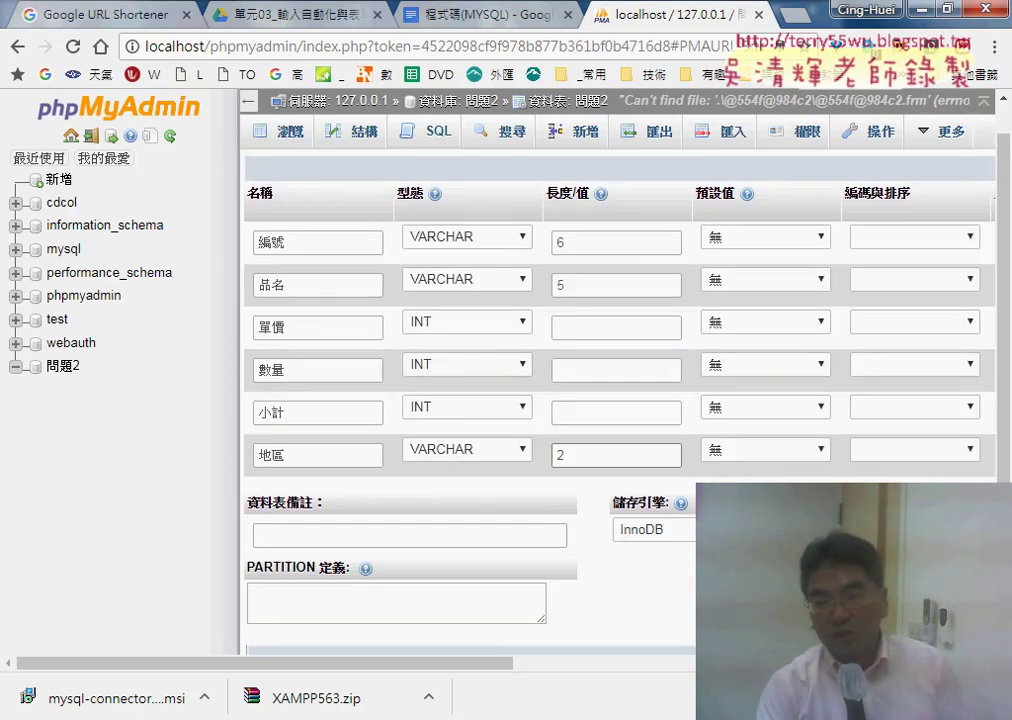
scroll(470, 330, "down", 1)
key("Return")
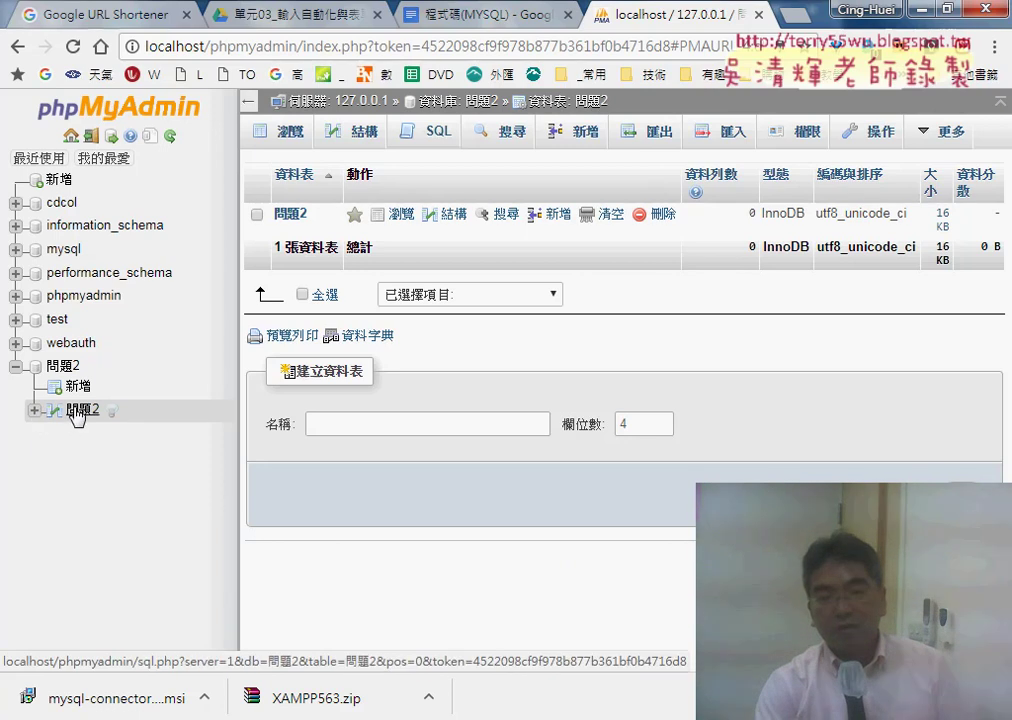
- Expand table 問題2's columns, browse the empty table, dismiss Create view, and return to database 問題2
left_click(36, 411)
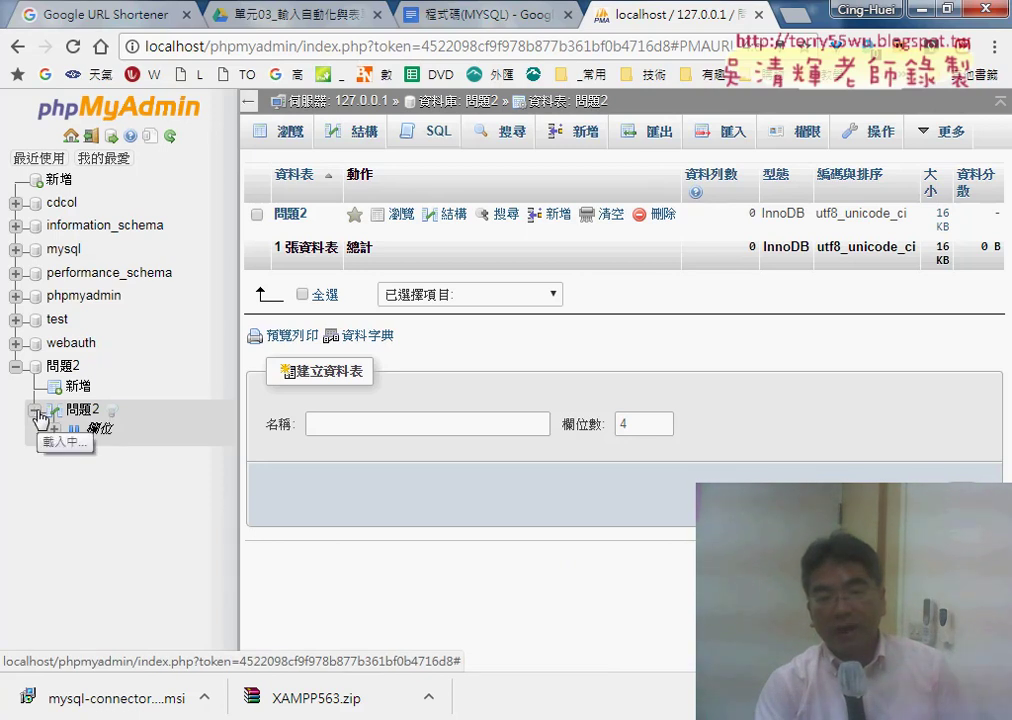
left_click(54, 428)
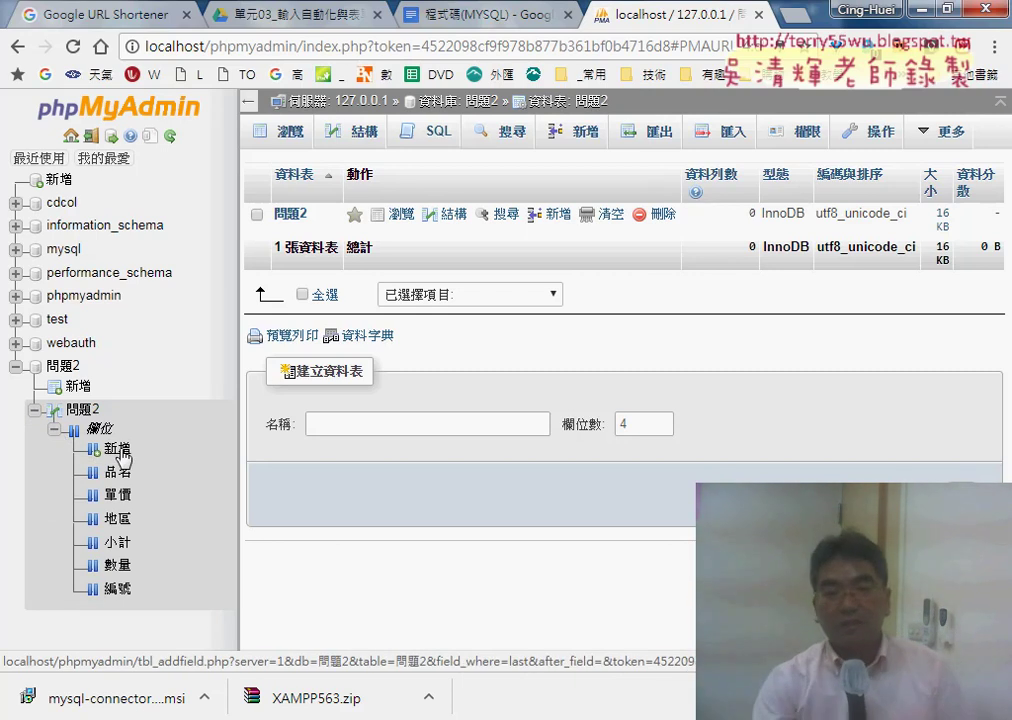
left_click(83, 409)
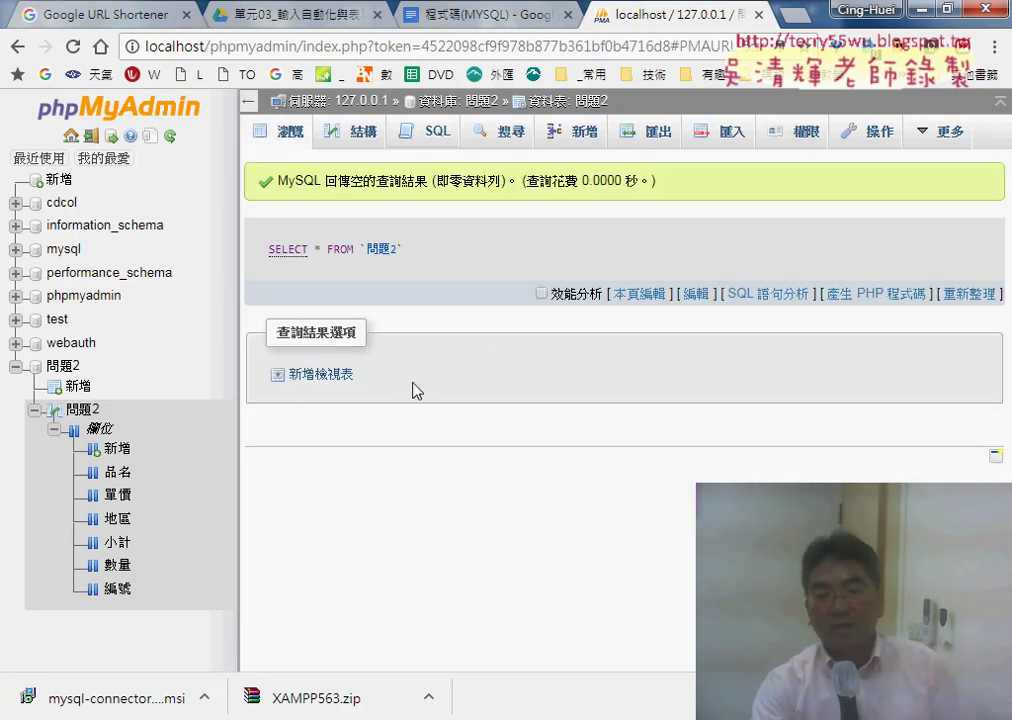
left_click(303, 381)
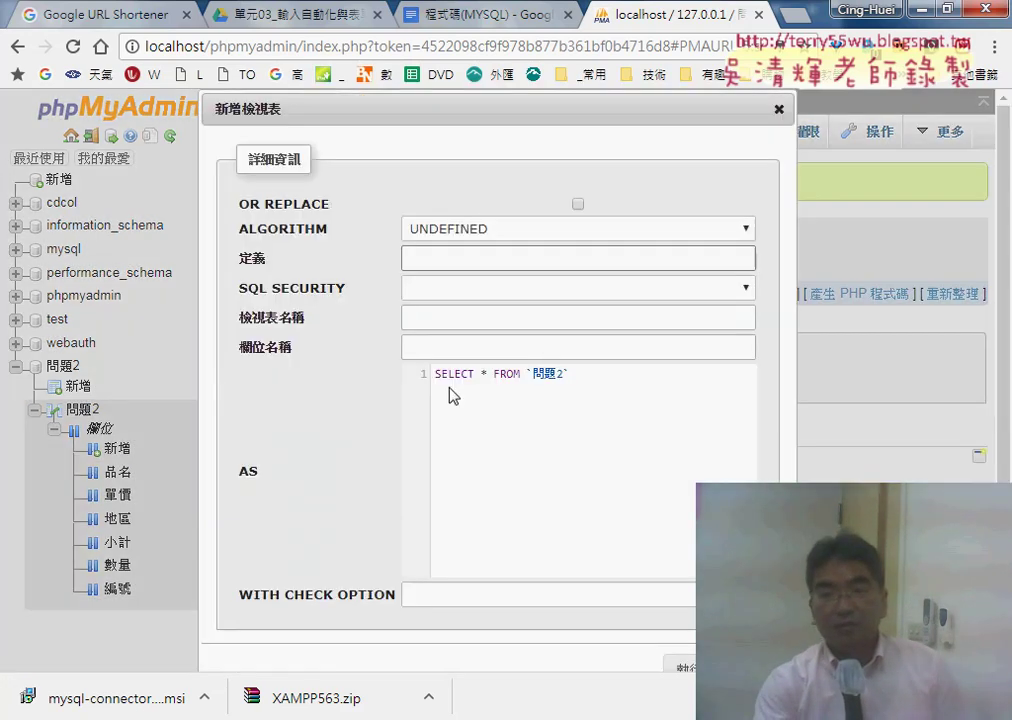
left_click(779, 109)
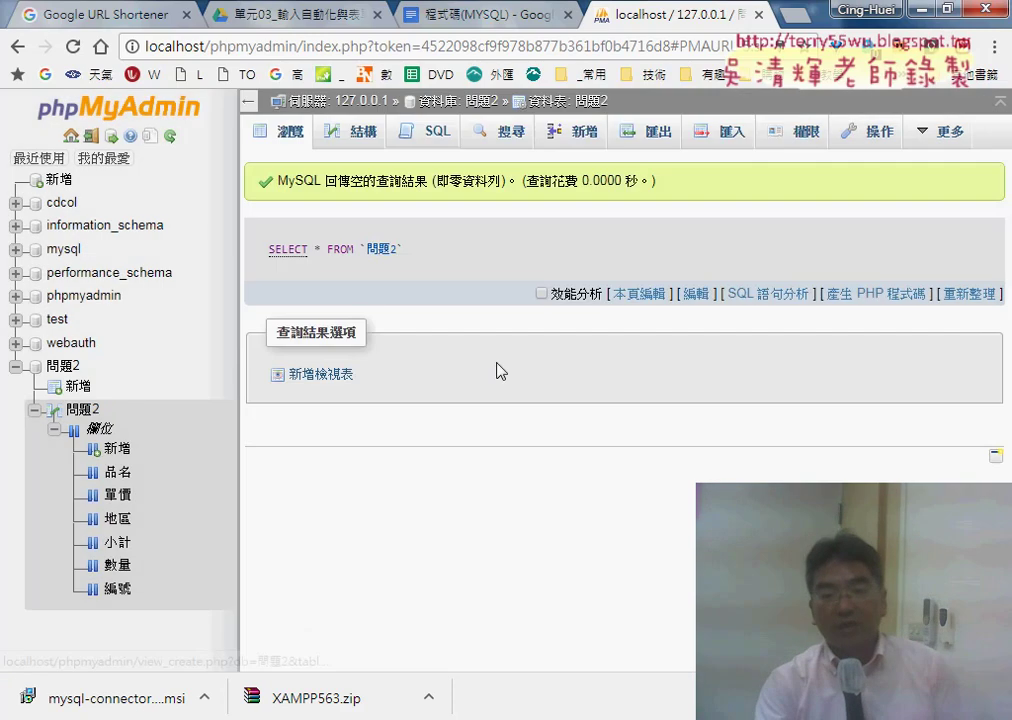
left_click(62, 367)
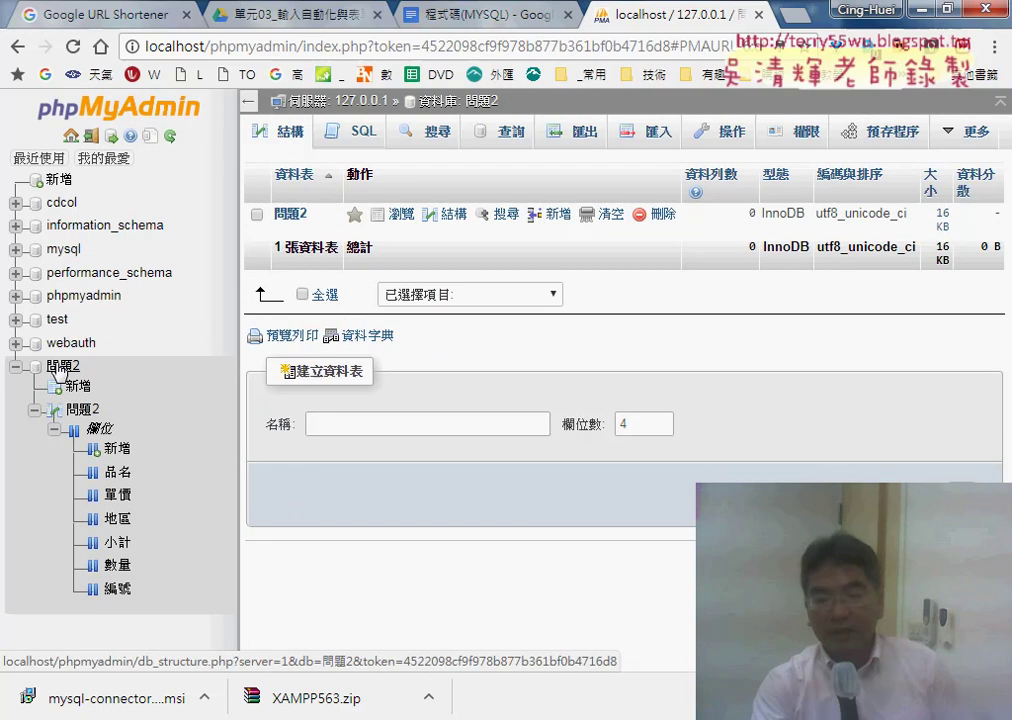